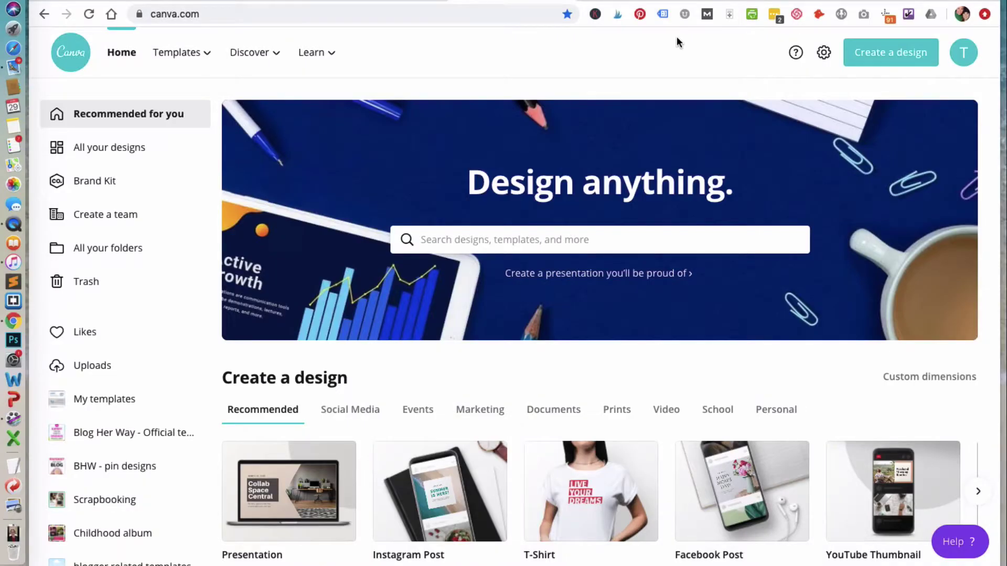
Step: Open the 'Create a design' dropdown of suggested design types from the Canva home page
left_click(916, 54)
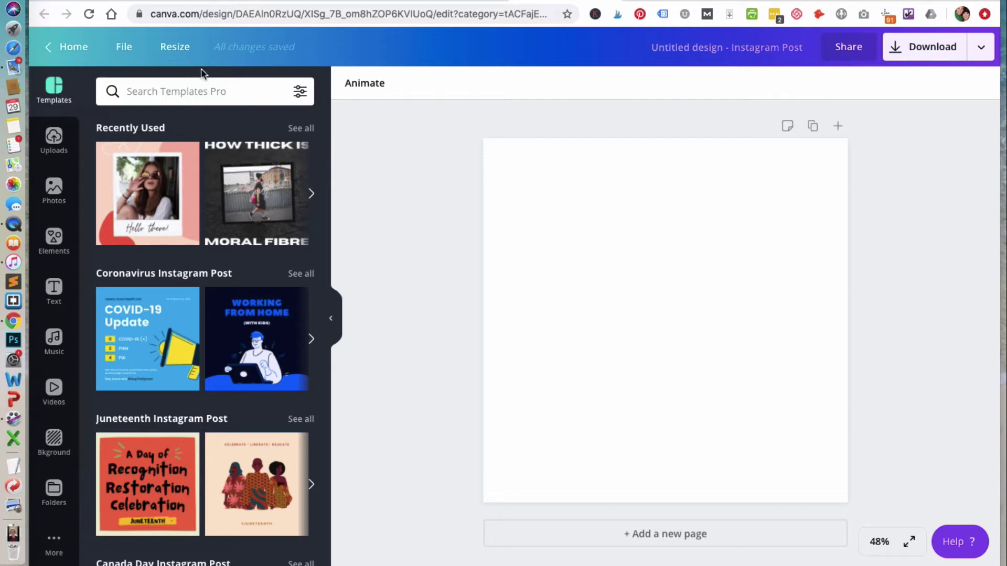
Step: Search templates for 'orange and turquoise' and apply the BLACKJACK template to the post
left_click(160, 94)
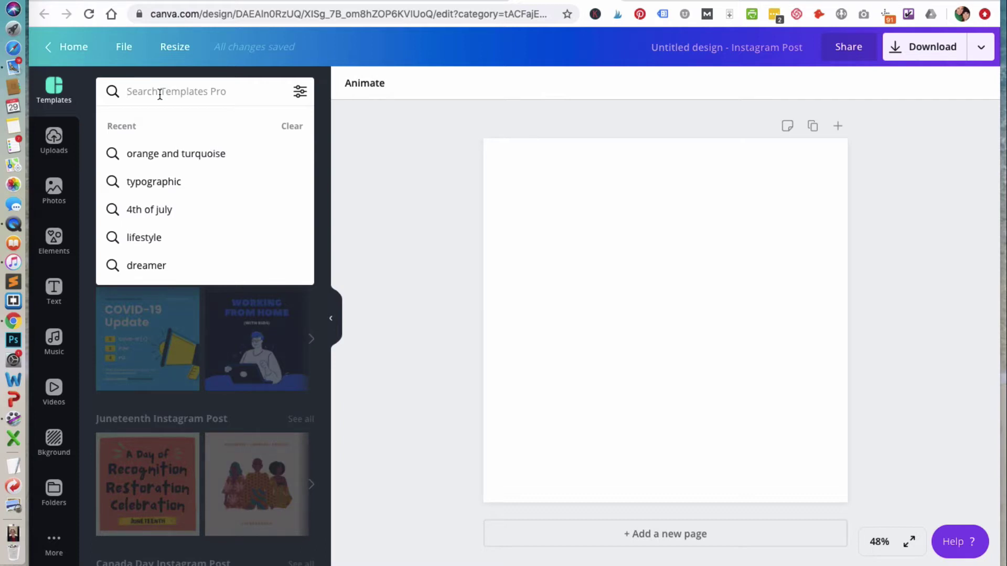
type("or")
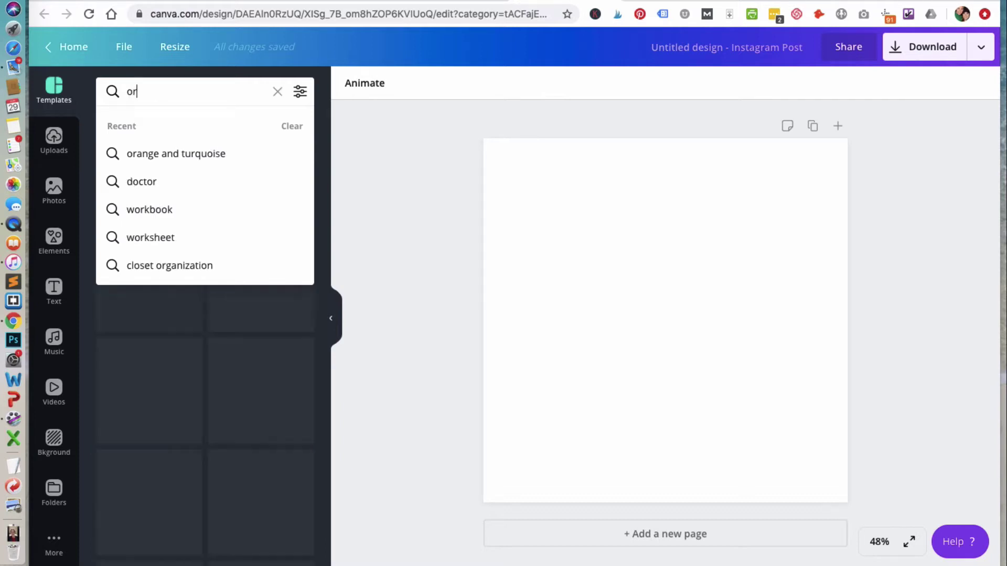
type("ange and turquoise")
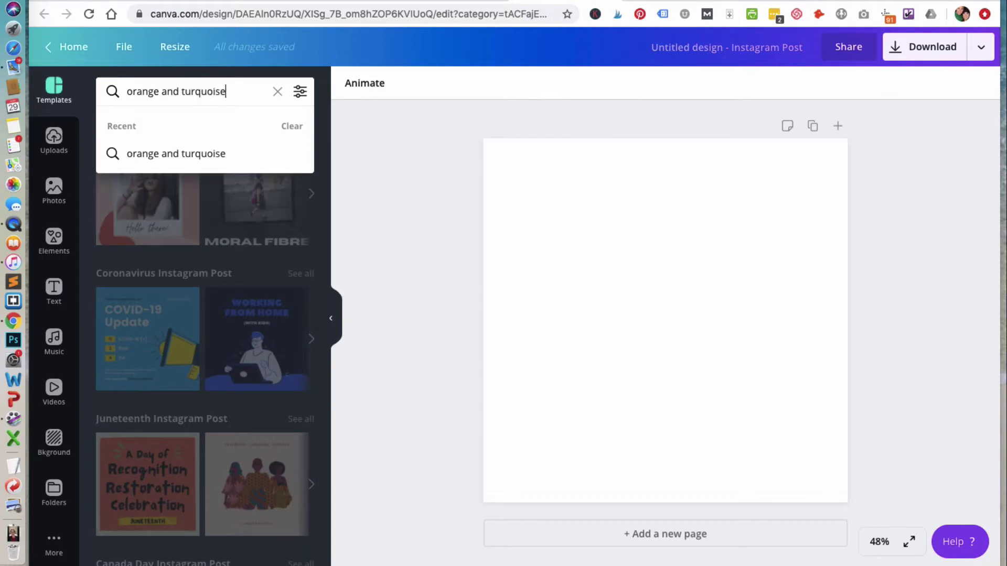
key("Return")
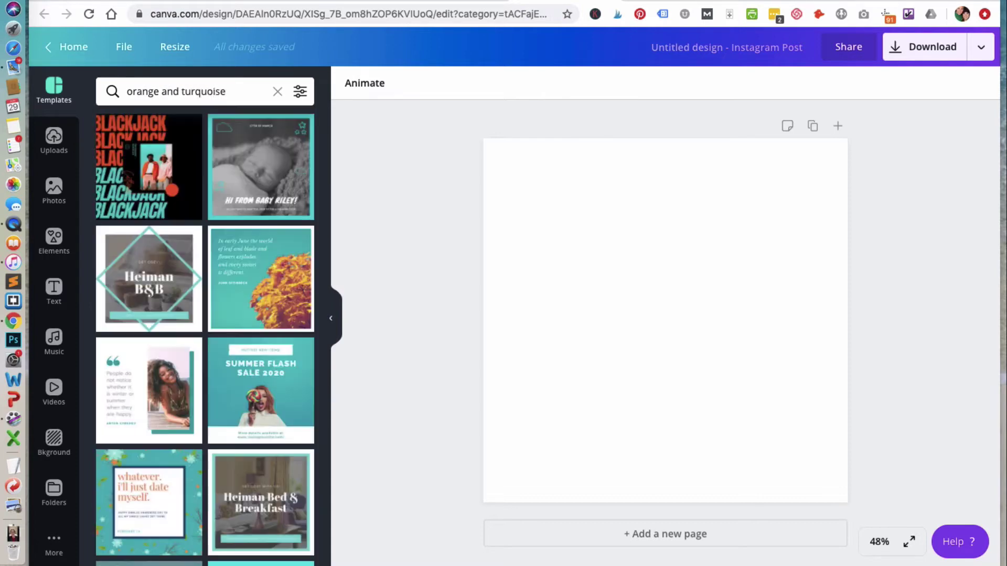
left_click(162, 134)
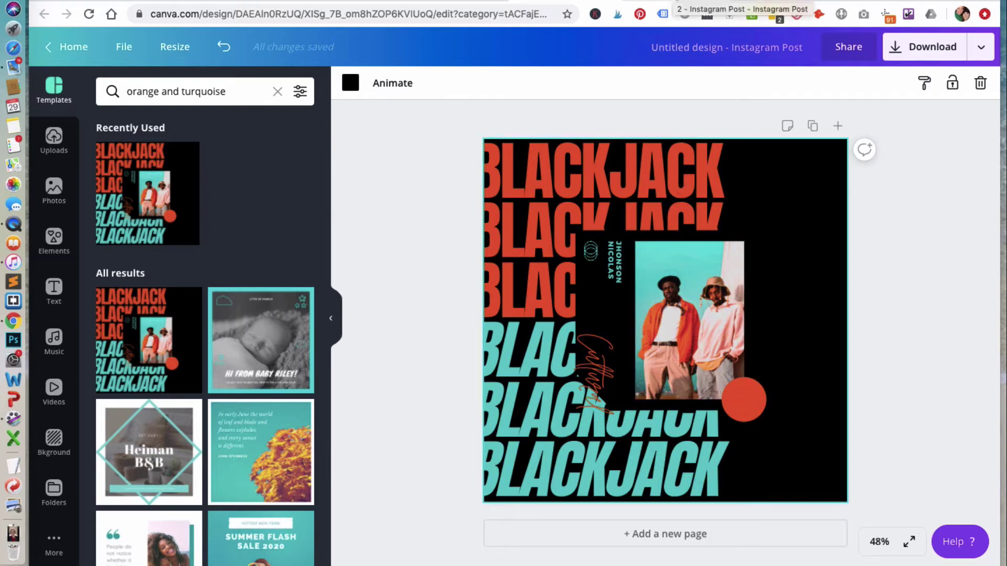
Step: Replace the first BLACKJACK line with 'freedom' and make it uppercase FREEDOM
left_click(676, 1)
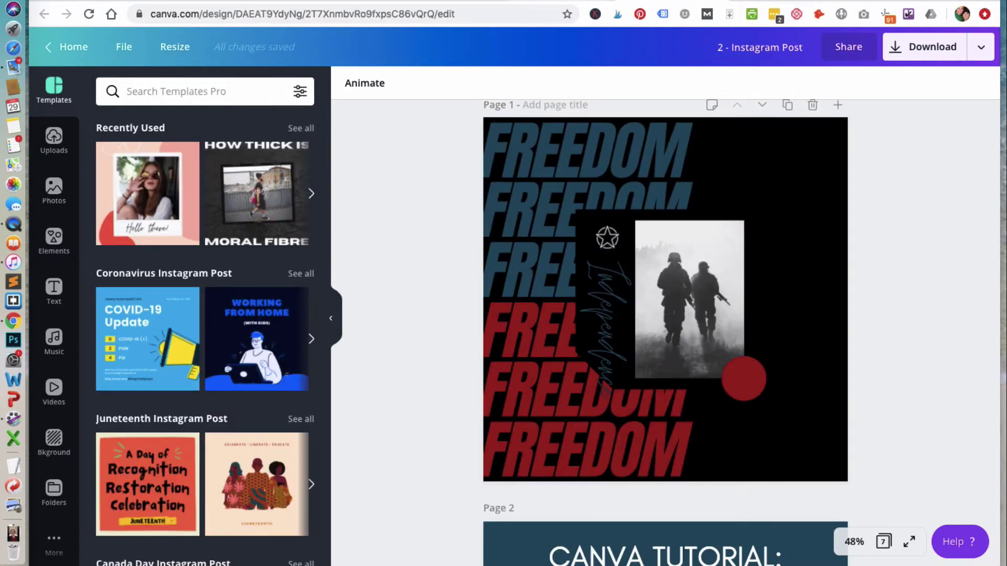
left_click(630, 1)
left_click(597, 192)
left_click(703, 194)
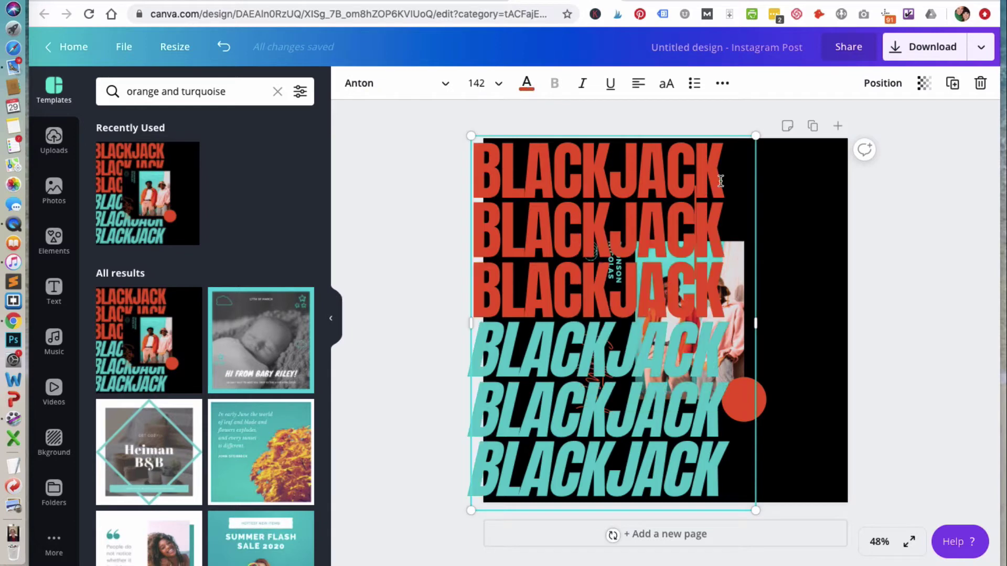
left_click_drag(723, 175, 483, 180)
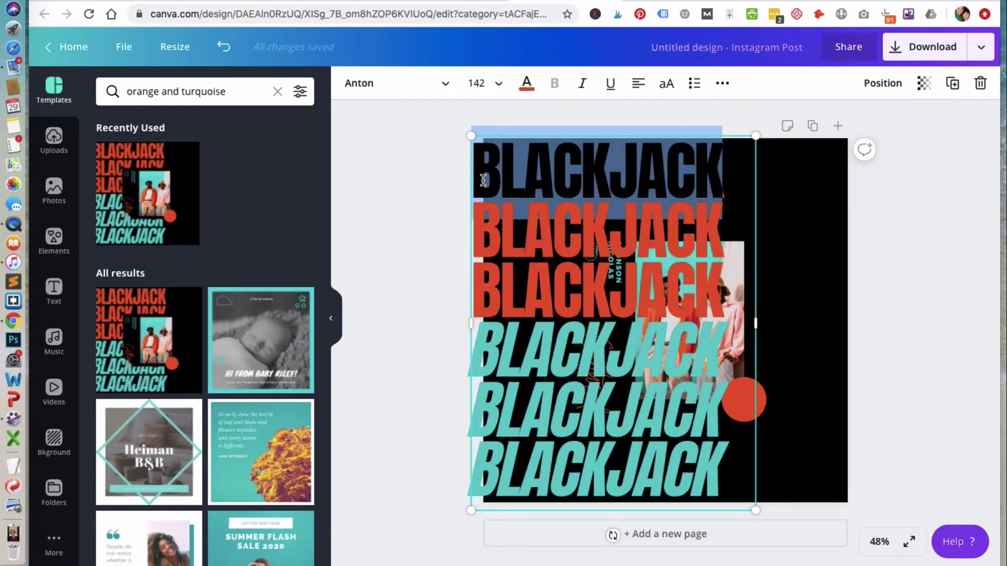
key("BackSpace")
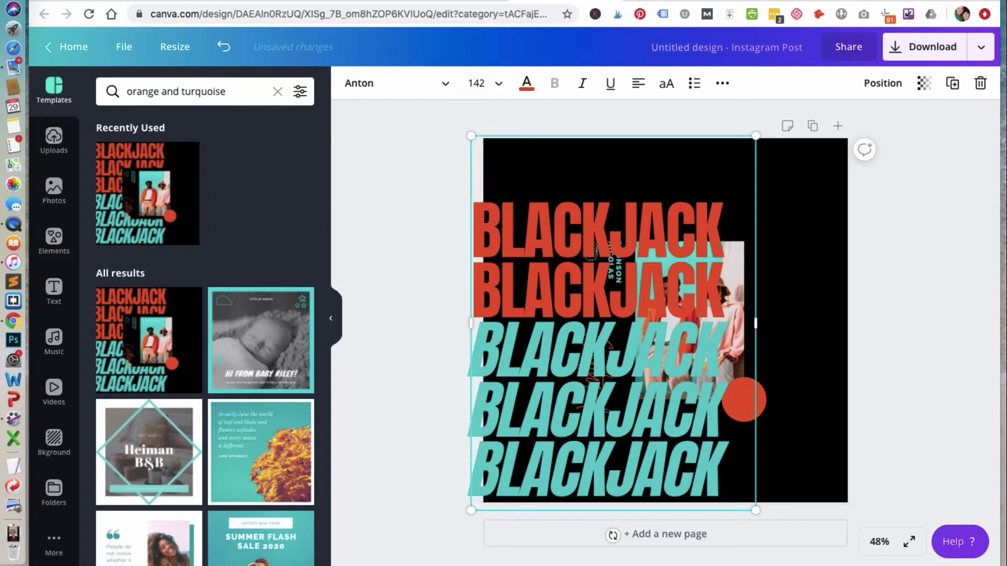
type("freedom")
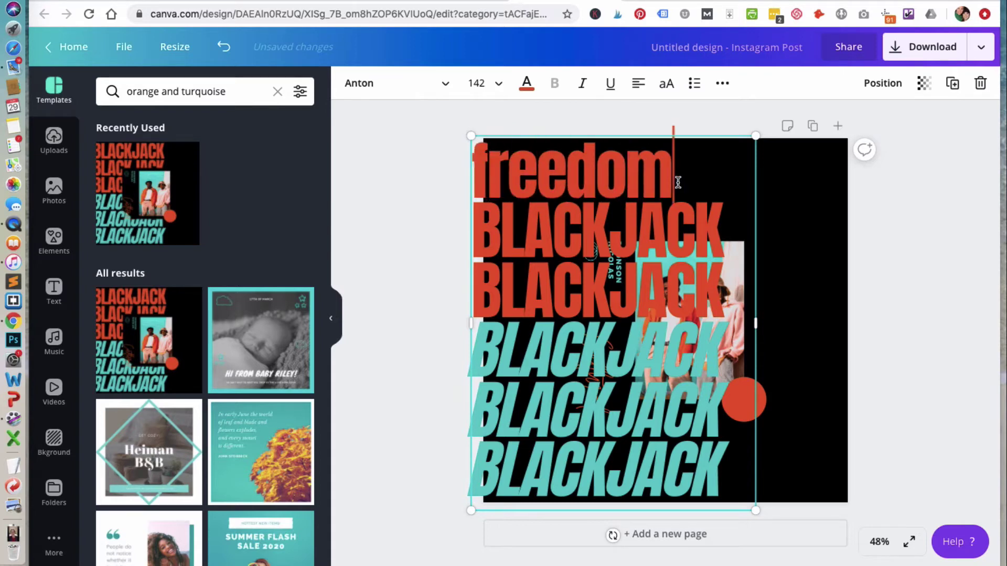
left_click_drag(678, 182, 473, 168)
key("ctrl+c")
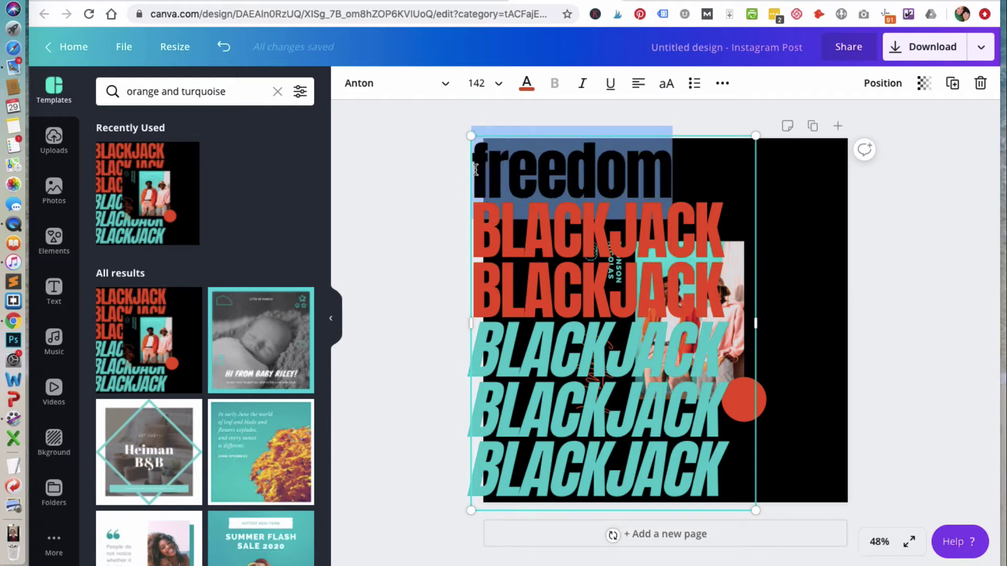
left_click(667, 84)
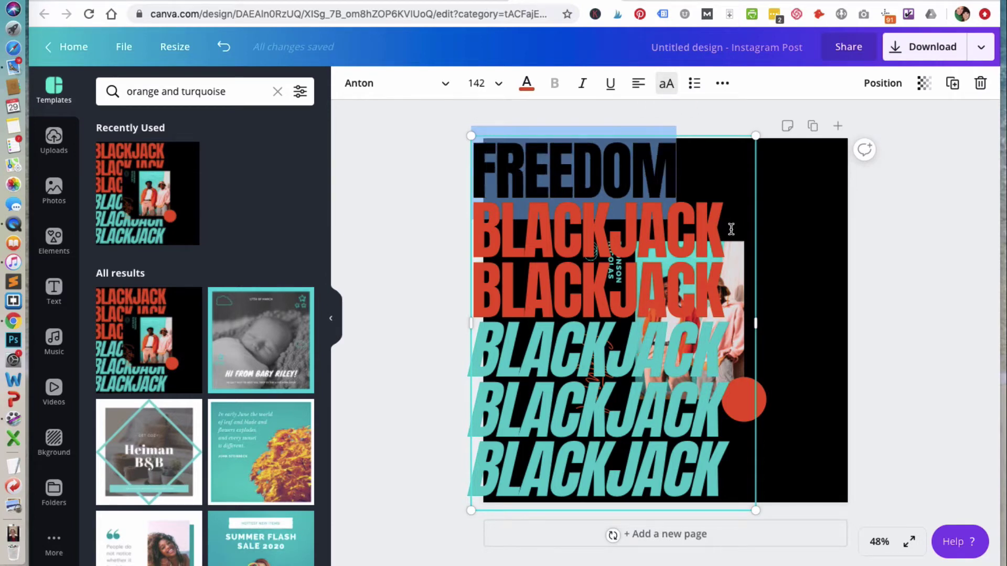
Step: Paste 'freedom' over the second and third BLACKJACK lines
left_click_drag(721, 232, 475, 237)
key("ctrl+v")
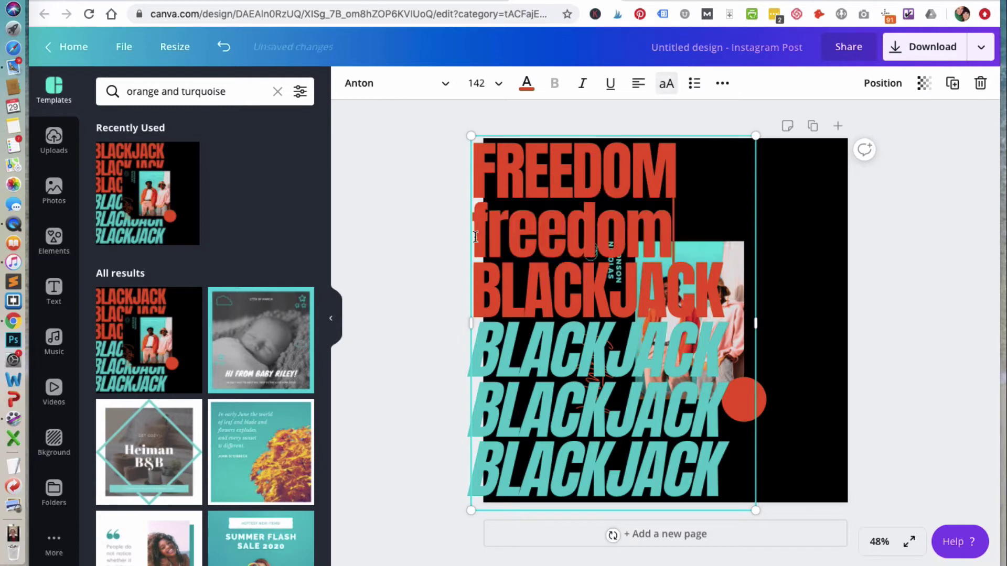
key("shift+Down")
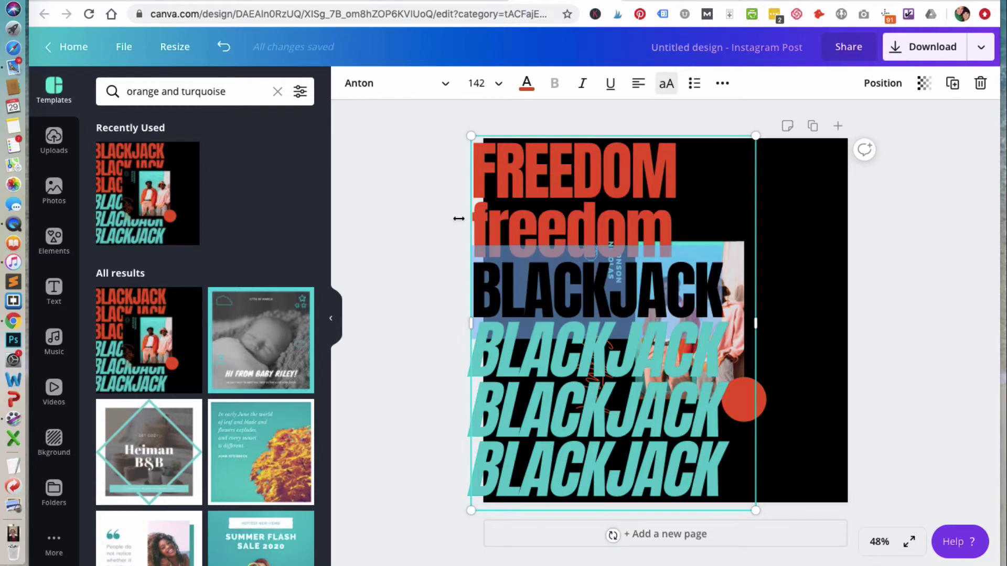
left_click(729, 282)
left_click_drag(729, 282, 473, 283)
key("ctrl+v")
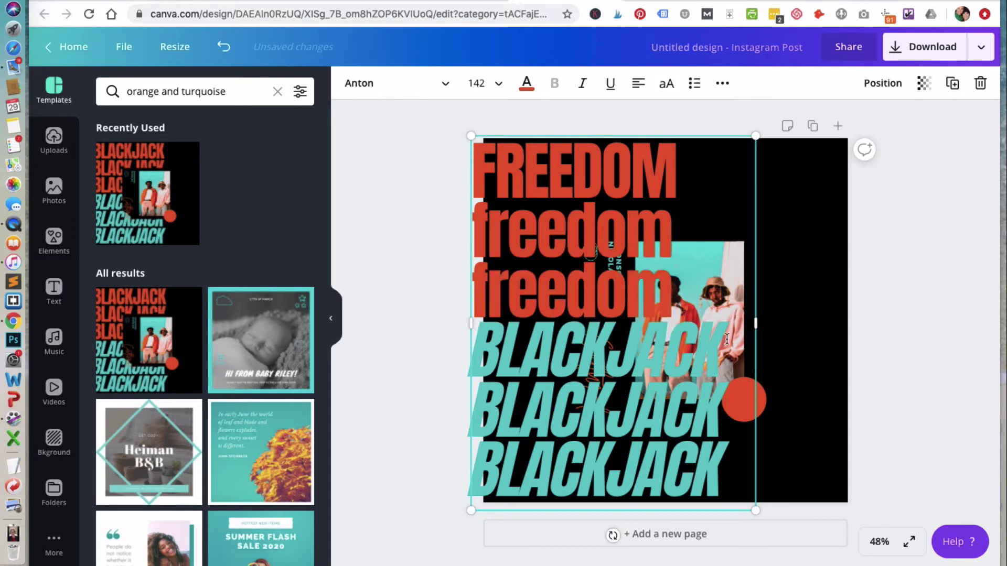
Step: Paste 'freedom' over the fourth, fifth and sixth BLACKJACK lines
left_click_drag(726, 499, 471, 385)
left_click(537, 349)
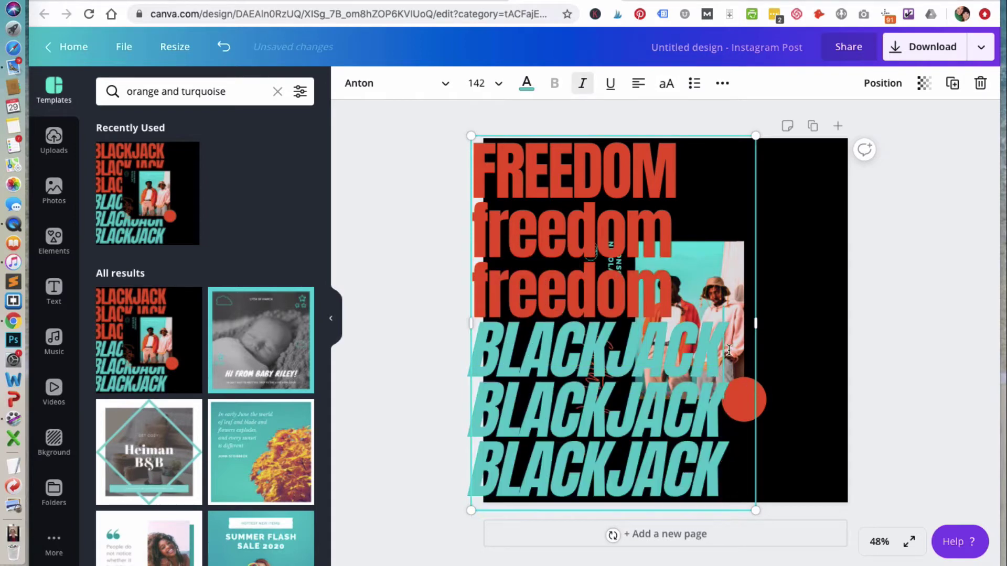
triple_click(537, 349)
key("ctrl+v")
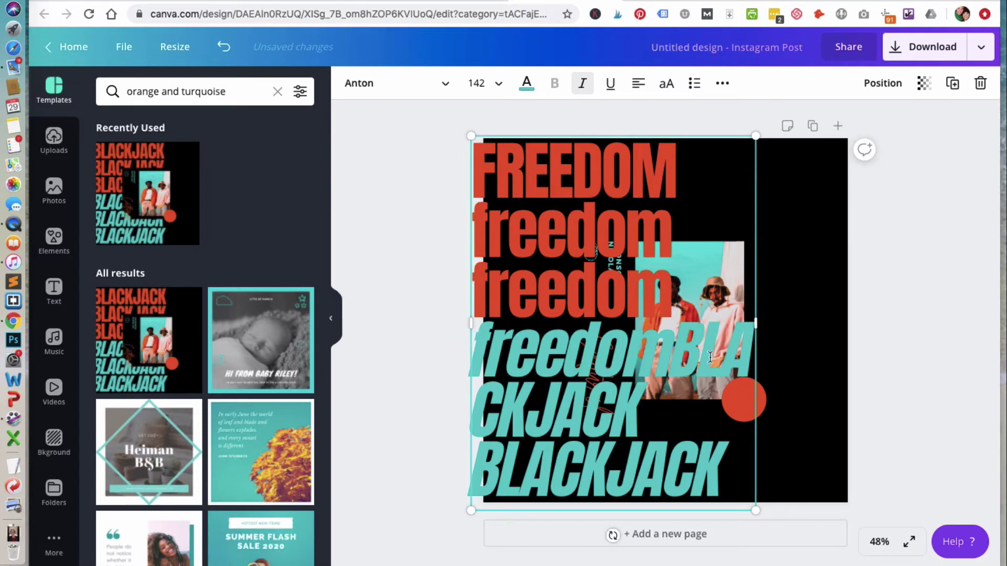
key("Return")
left_click_drag(724, 409, 478, 407)
key("ctrl+v")
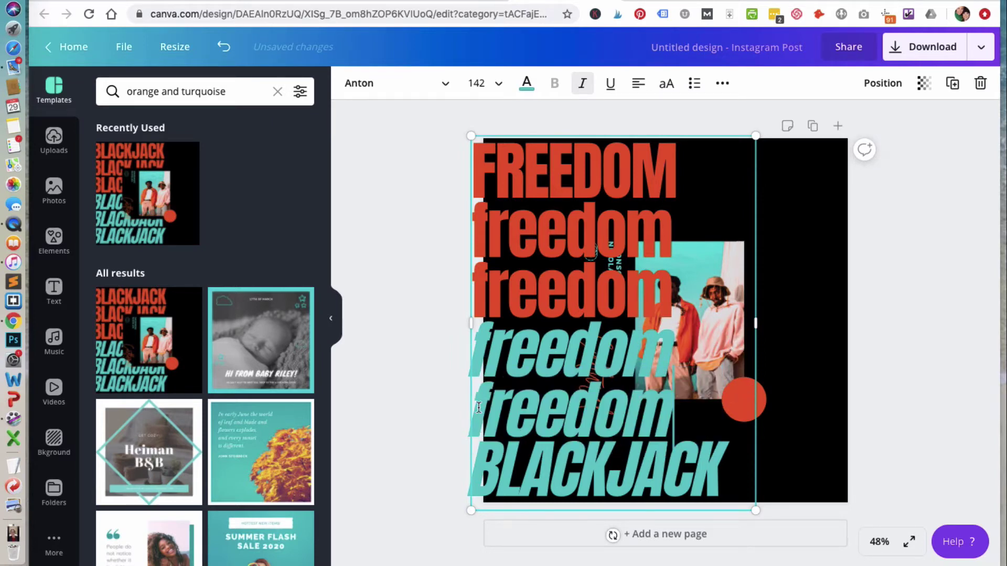
left_click_drag(726, 461, 472, 465)
key("ctrl+v")
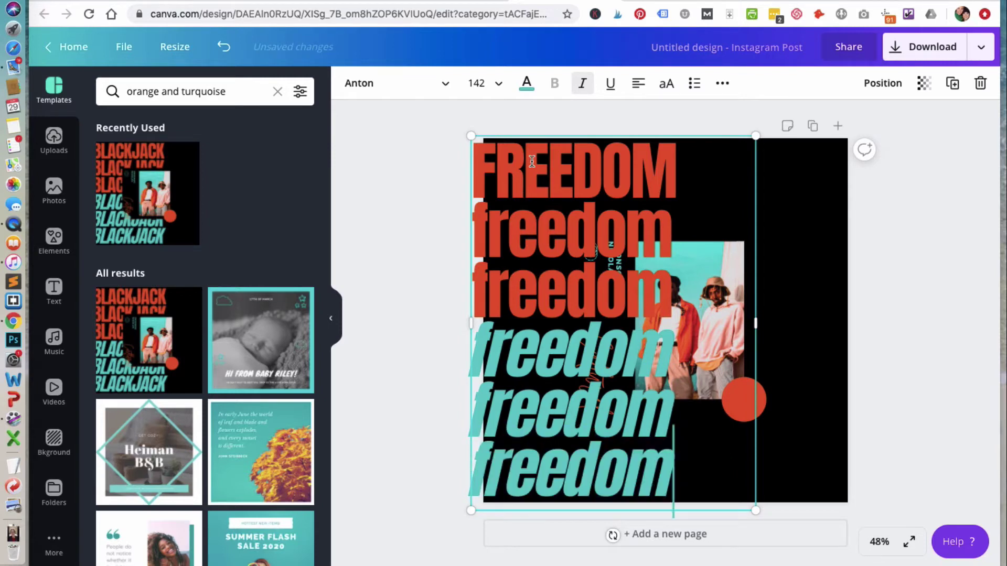
Step: Convert the remaining lowercase freedom lines to uppercase FREEDOM
left_click_drag(681, 461, 472, 377)
left_click(667, 83)
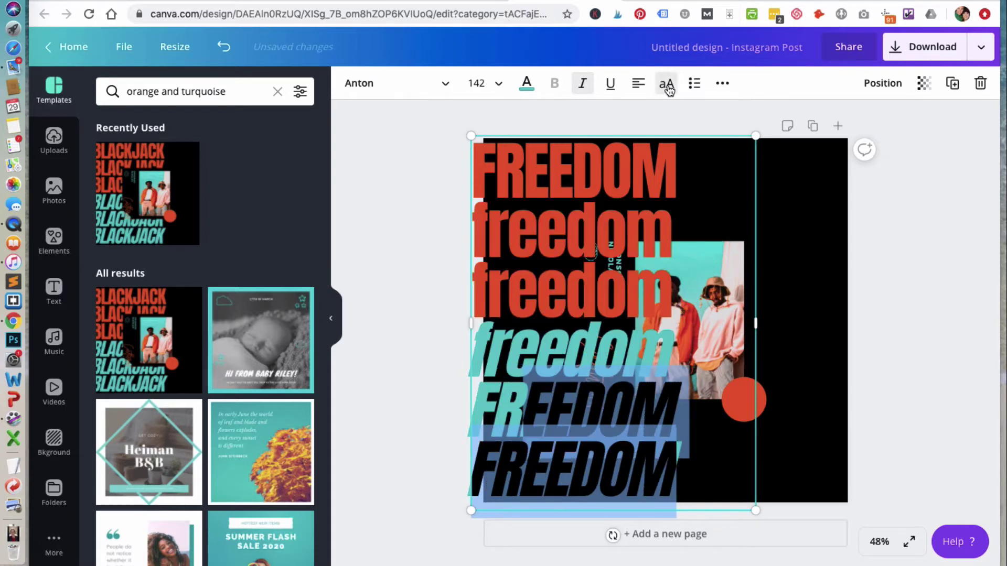
left_click(519, 408)
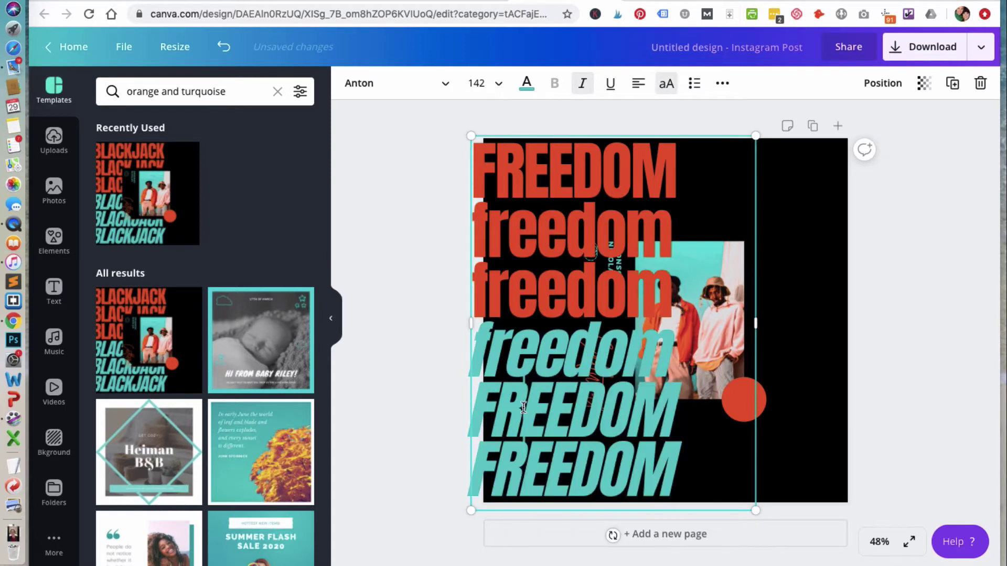
left_click_drag(691, 339, 472, 215)
left_click(667, 84)
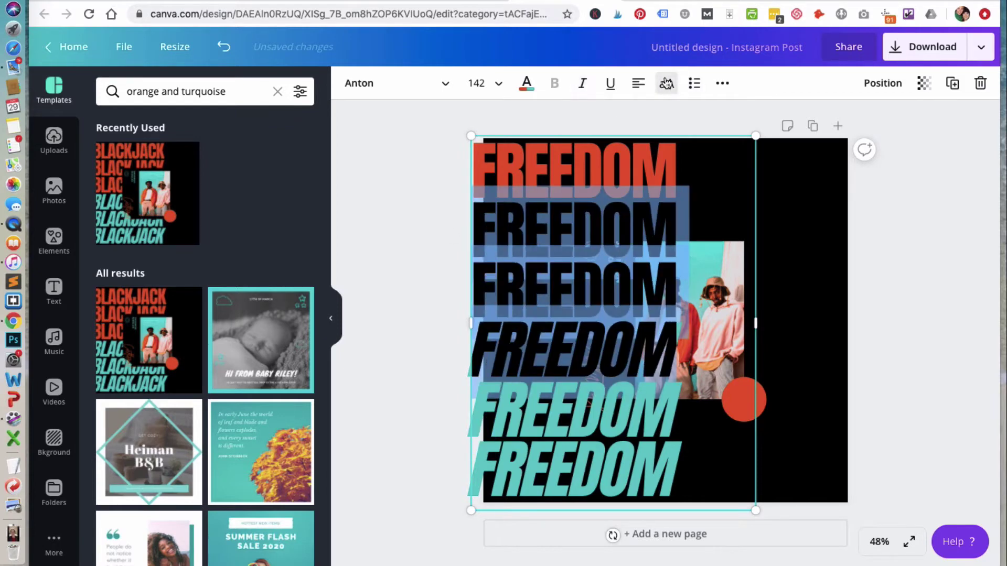
left_click(687, 443)
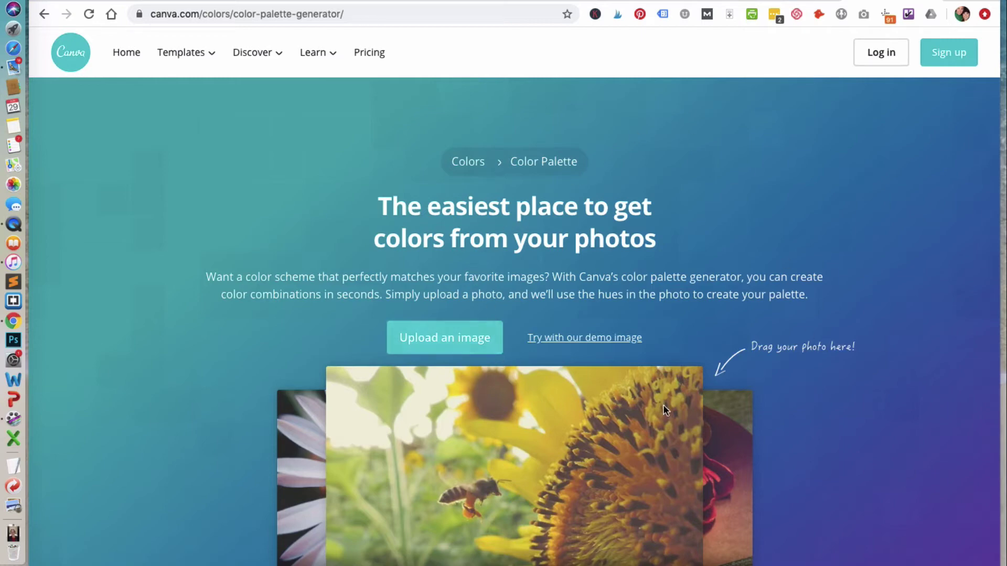
Step: Open 'Explore color combinations' from the palette generator page
scroll(850, 441, "down", 3)
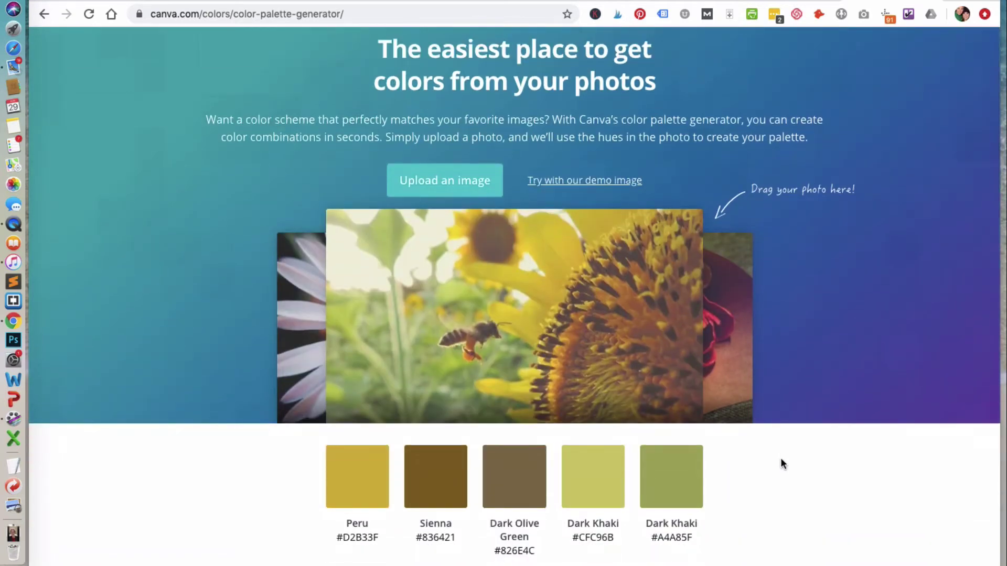
scroll(780, 461, "down", 15)
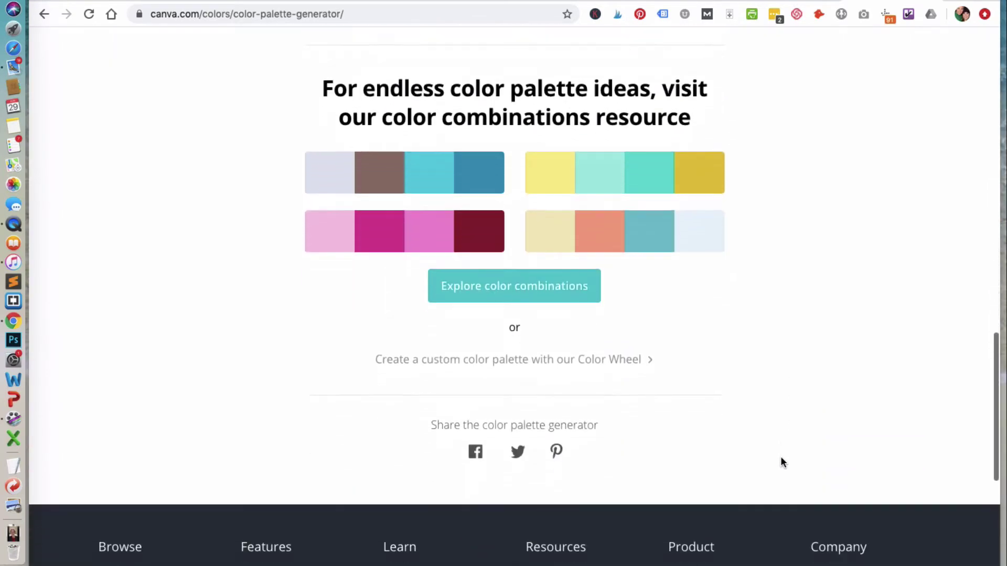
scroll(782, 462, "up", 2)
left_click(546, 374)
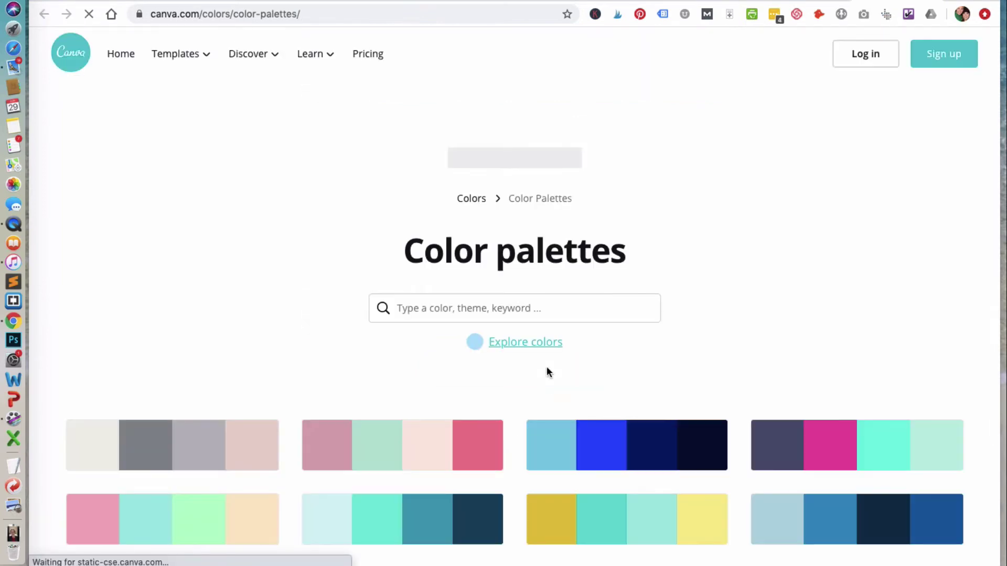
Step: Search palettes for 'red and blue', copy Winter Warmth's Red #970C10, and return to the design
left_click(454, 421)
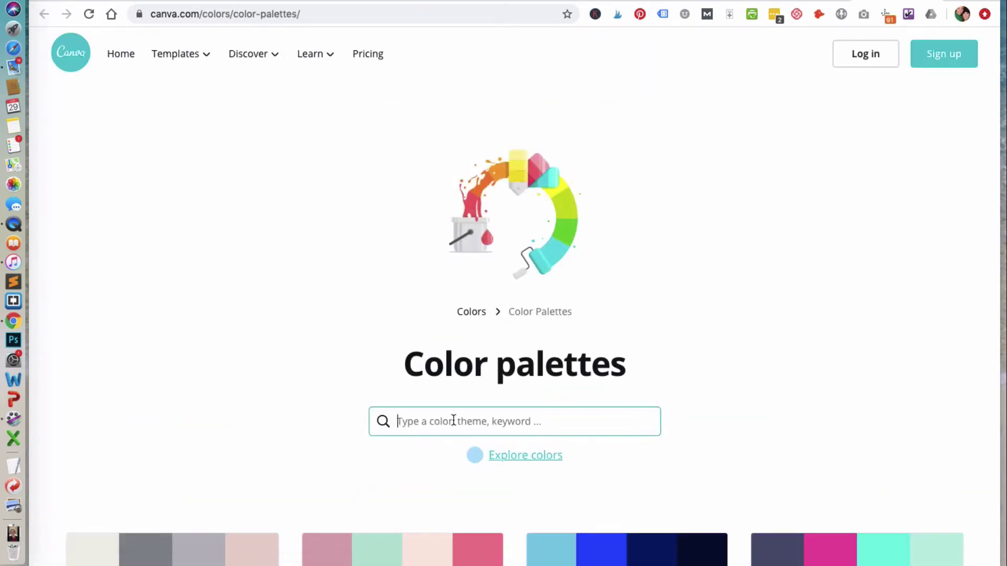
type("red and ")
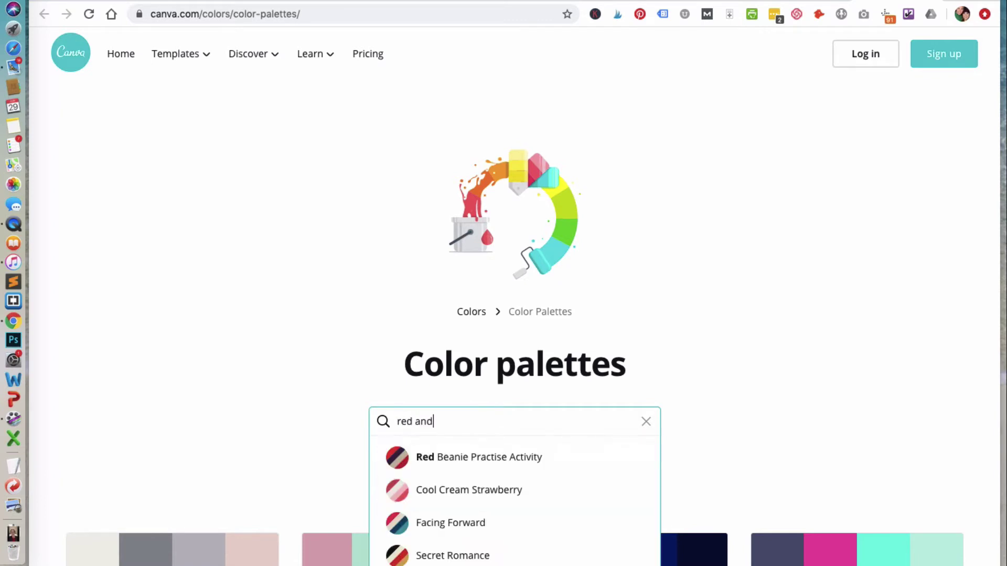
type("blue")
key("Return")
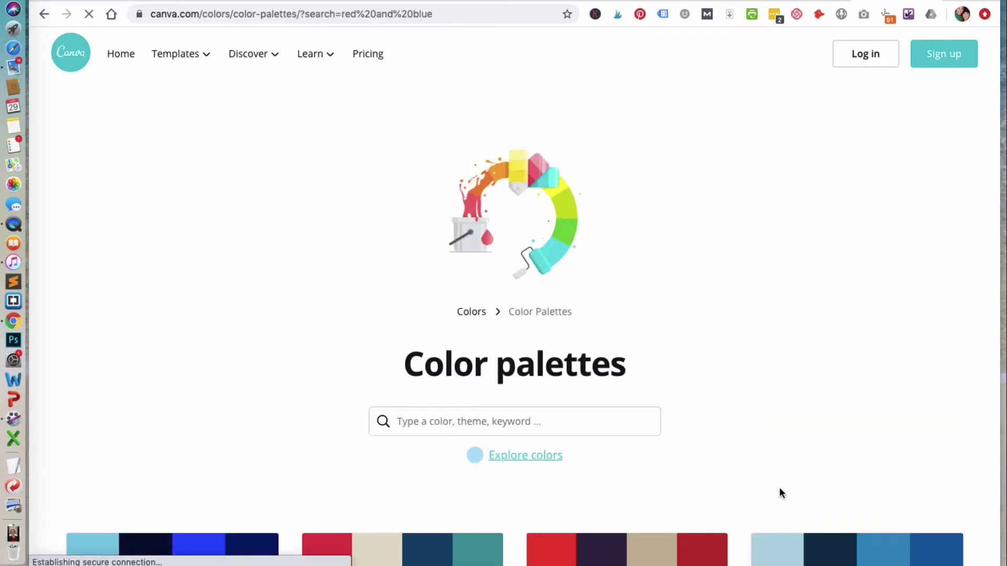
scroll(780, 489, "down", 10)
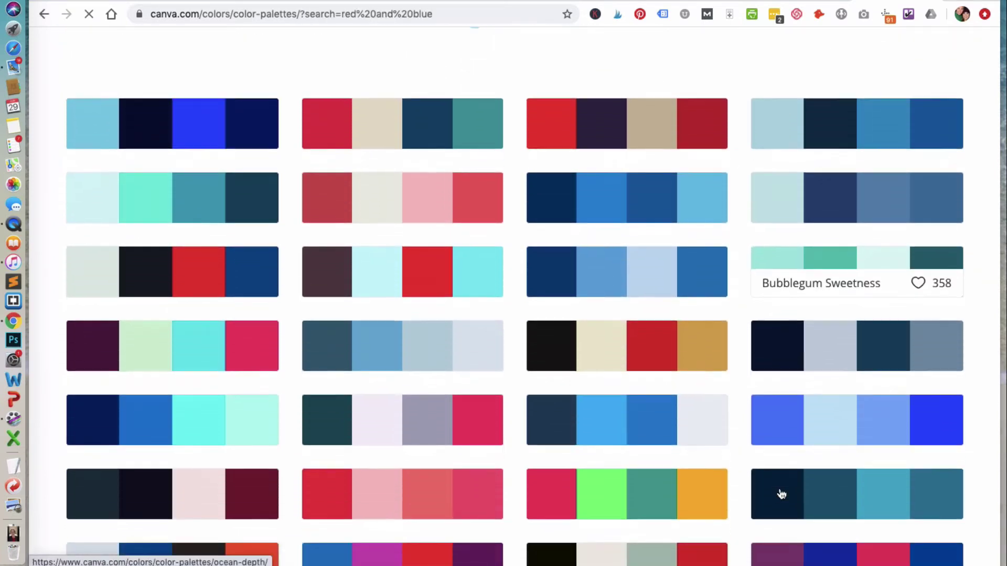
scroll(782, 494, "down", 8)
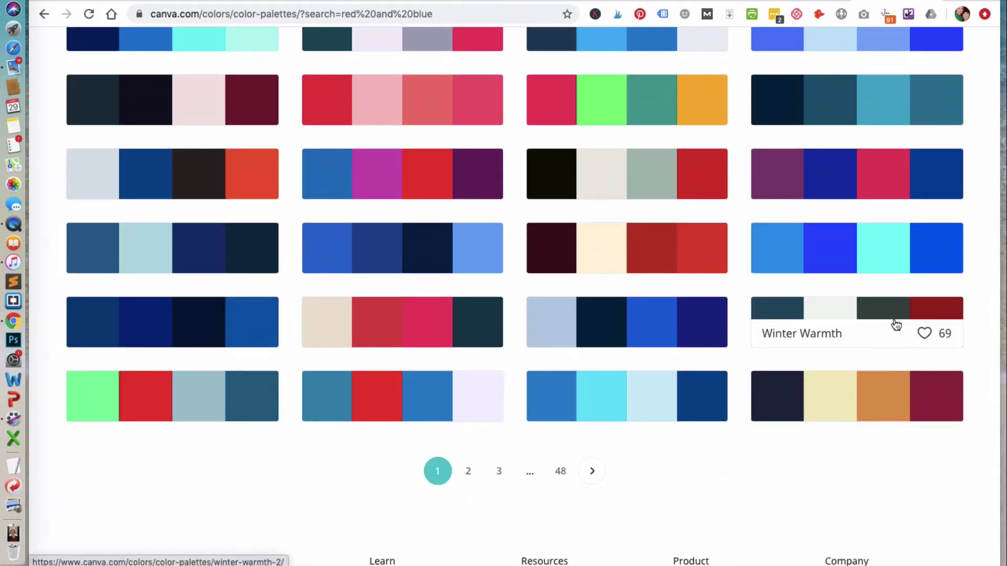
left_click(898, 319)
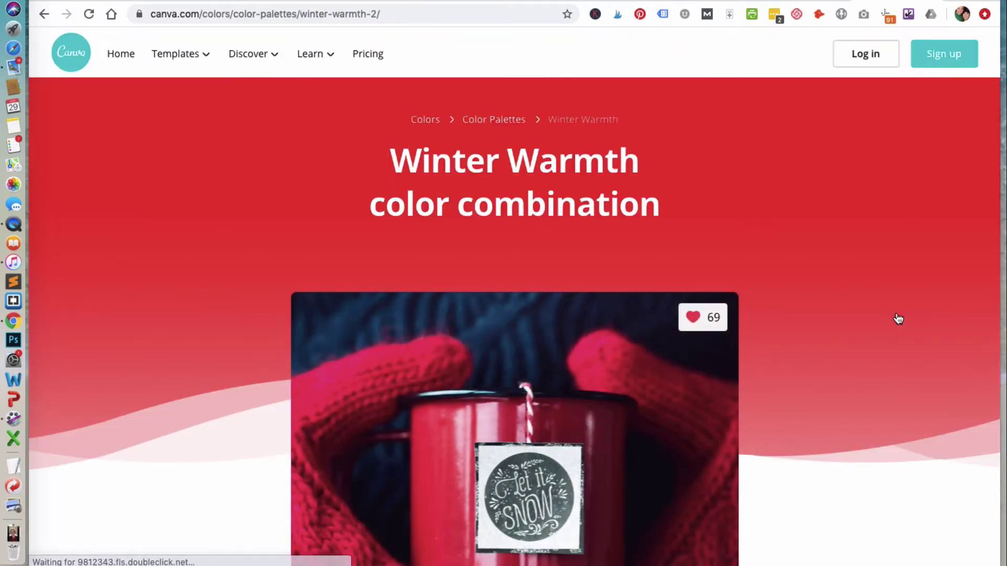
scroll(897, 318, "down", 5)
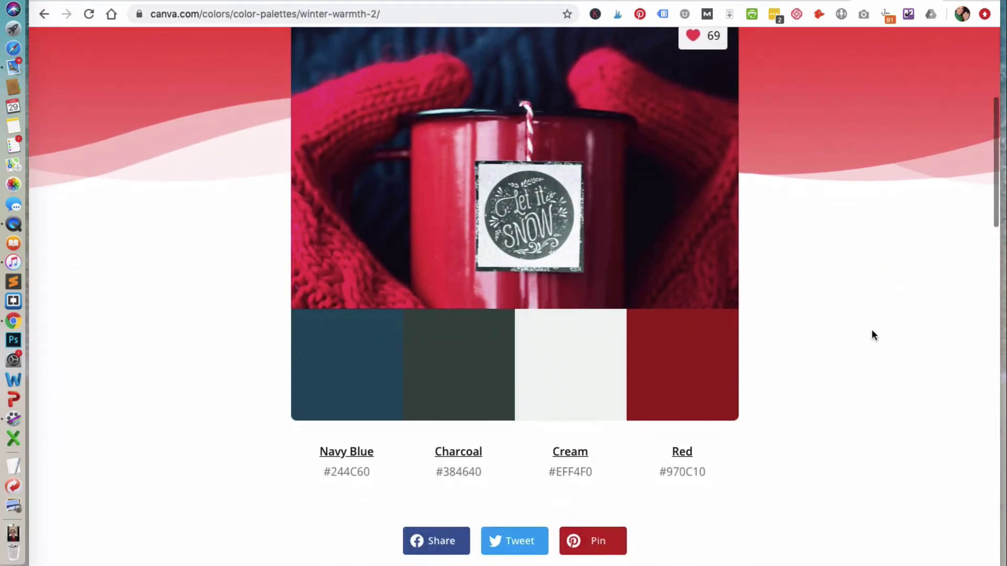
left_click(687, 372)
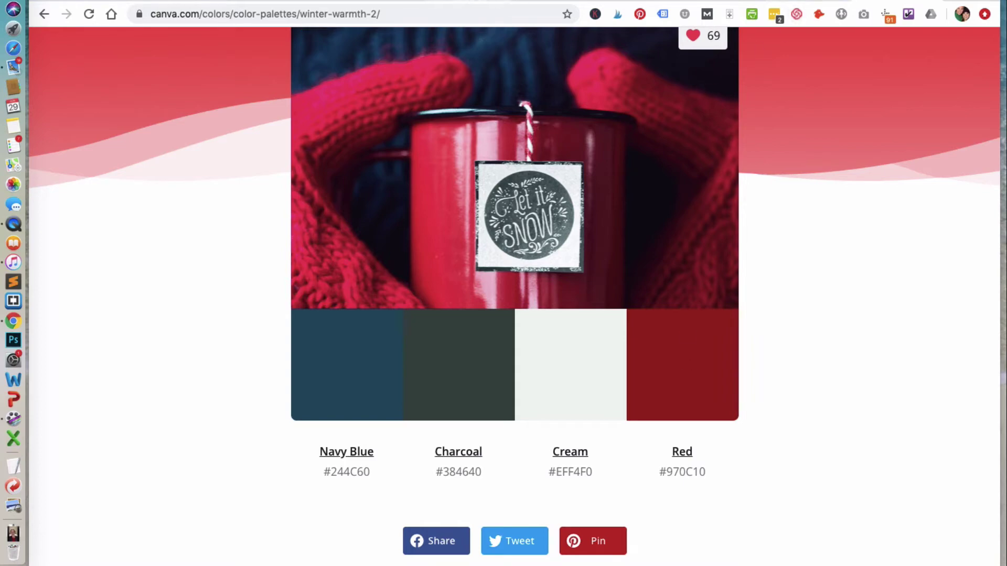
key("ctrl+Tab")
key("ctrl+Tab")
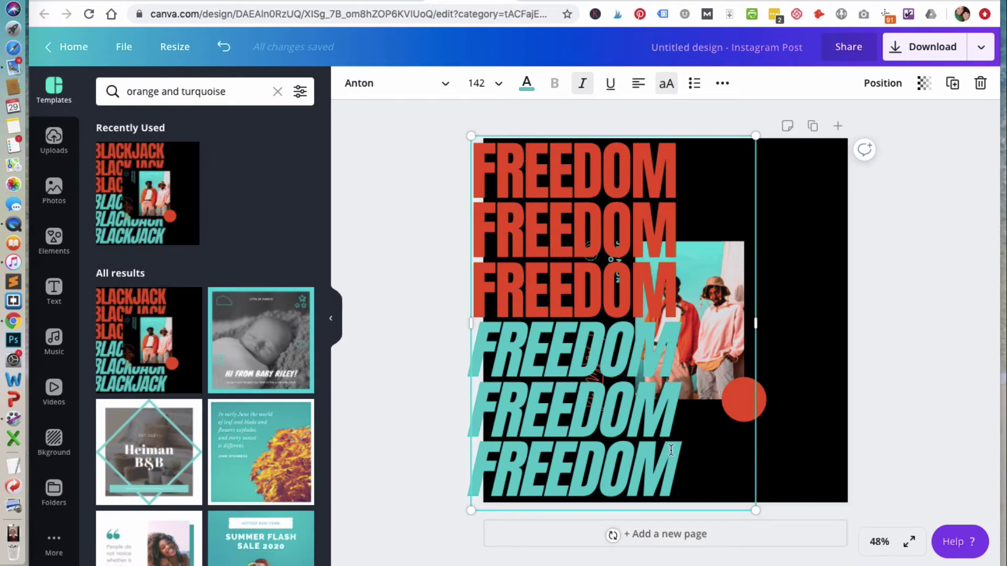
Step: Colour the bottom three FREEDOM lines dark red #970C10
left_click_drag(678, 461, 474, 340)
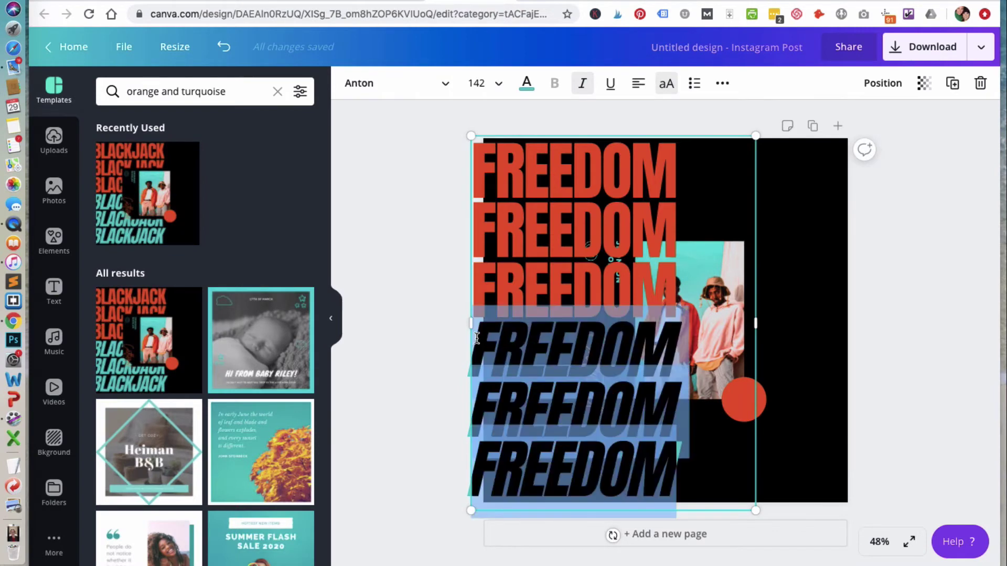
left_click(526, 83)
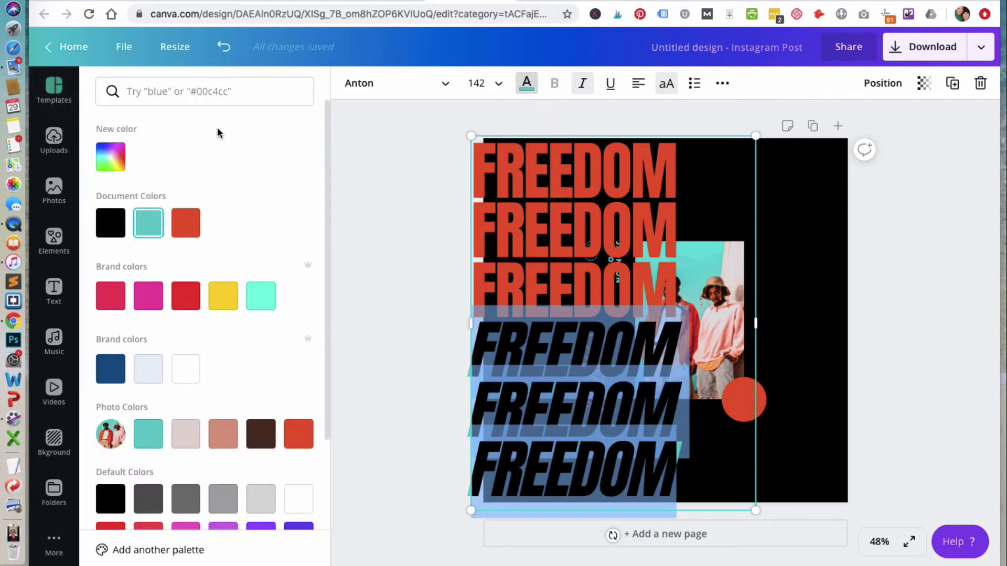
left_click(176, 93)
type("#970C10")
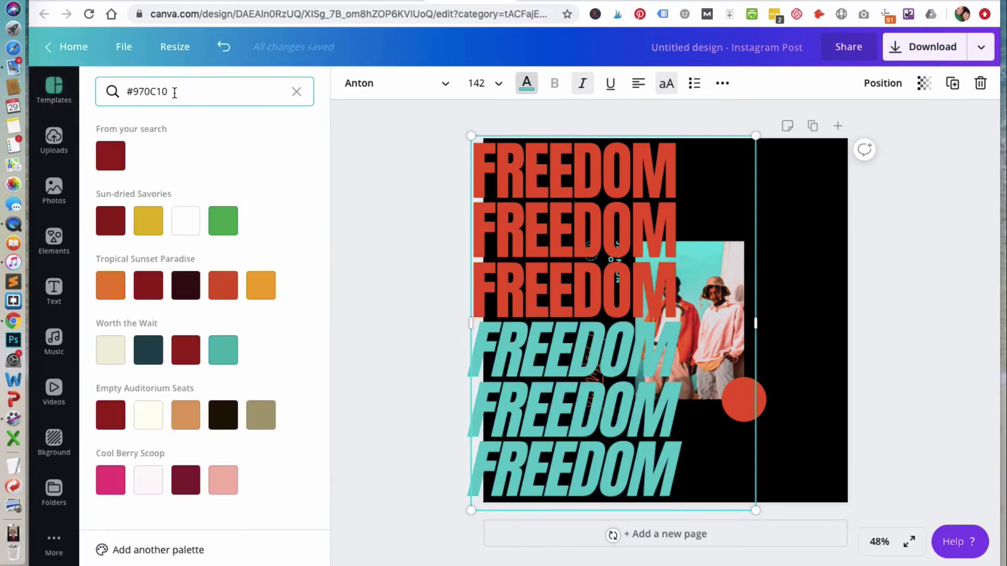
left_click(111, 157)
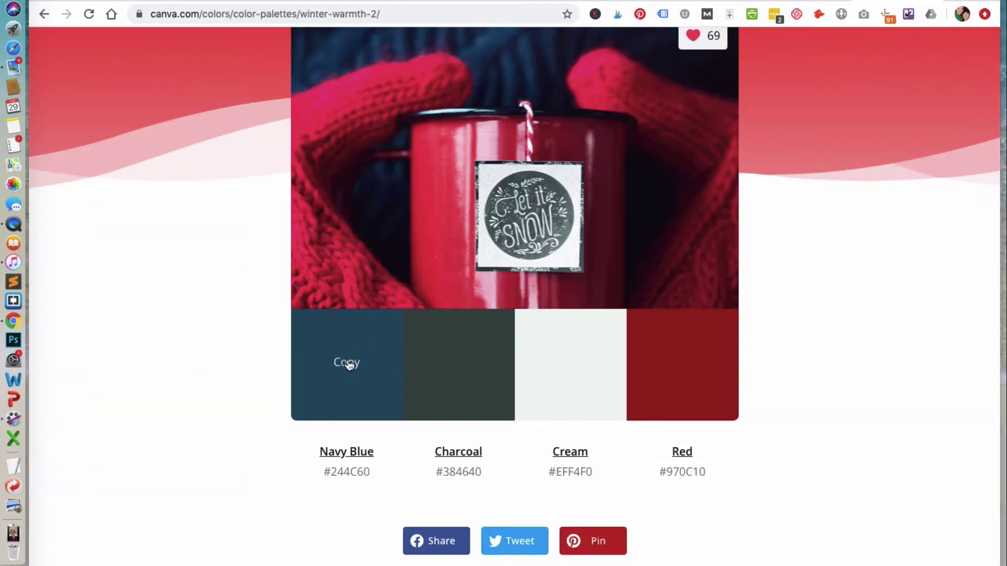
Step: Colour the top three FREEDOM lines navy #244C60
left_click(347, 364)
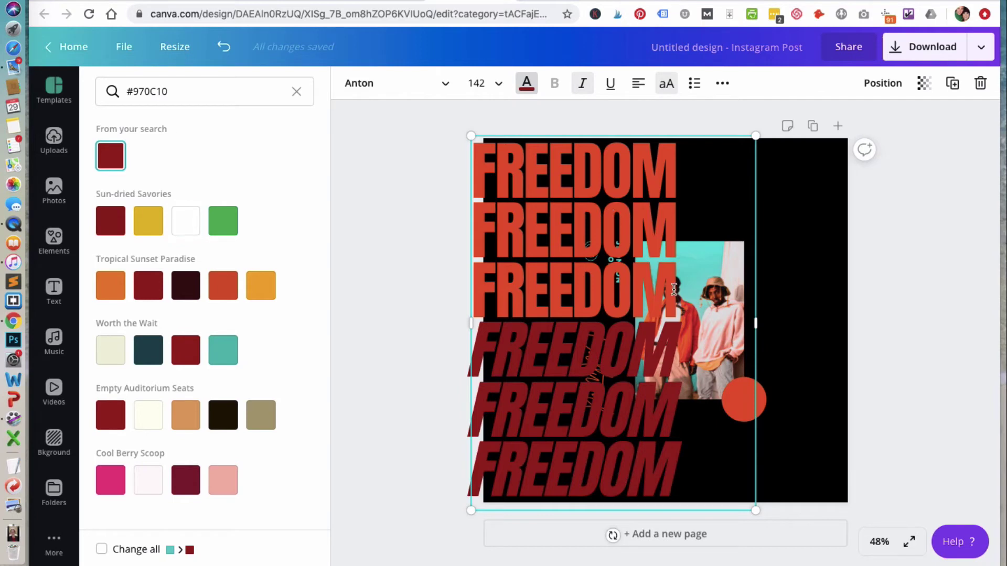
left_click_drag(673, 289, 478, 169)
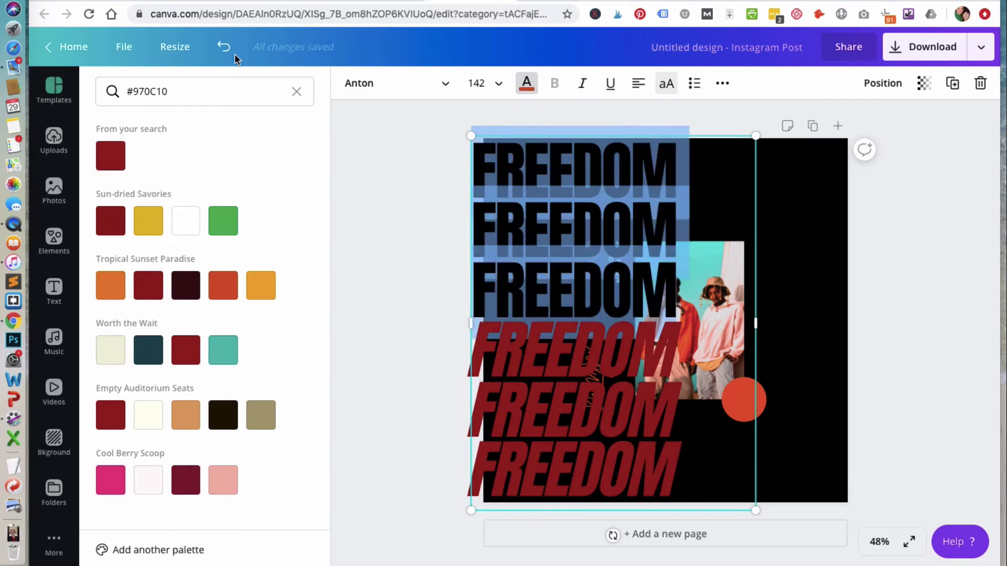
left_click_drag(178, 90, 127, 90)
type("#244C60")
left_click(111, 156)
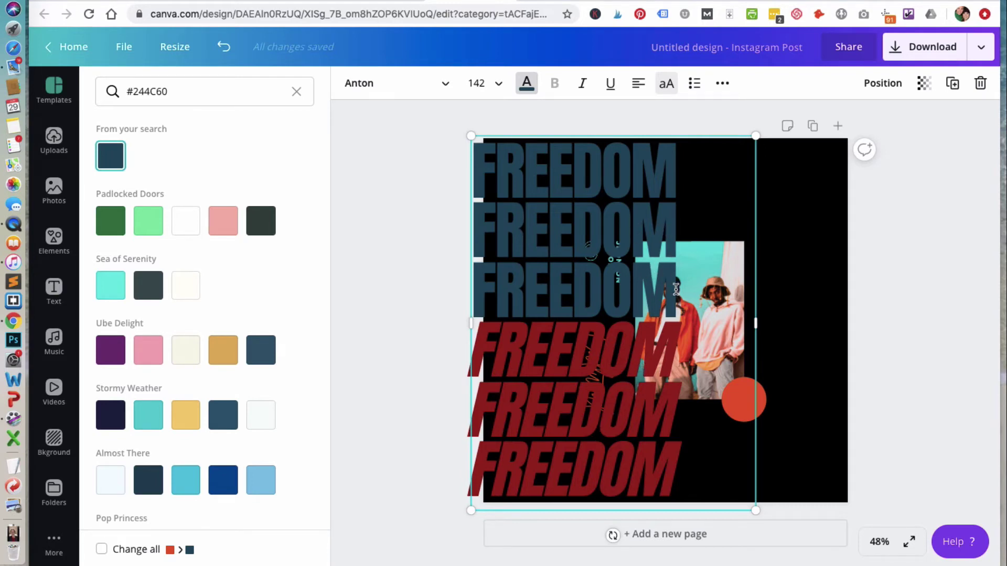
left_click_drag(675, 289, 470, 180)
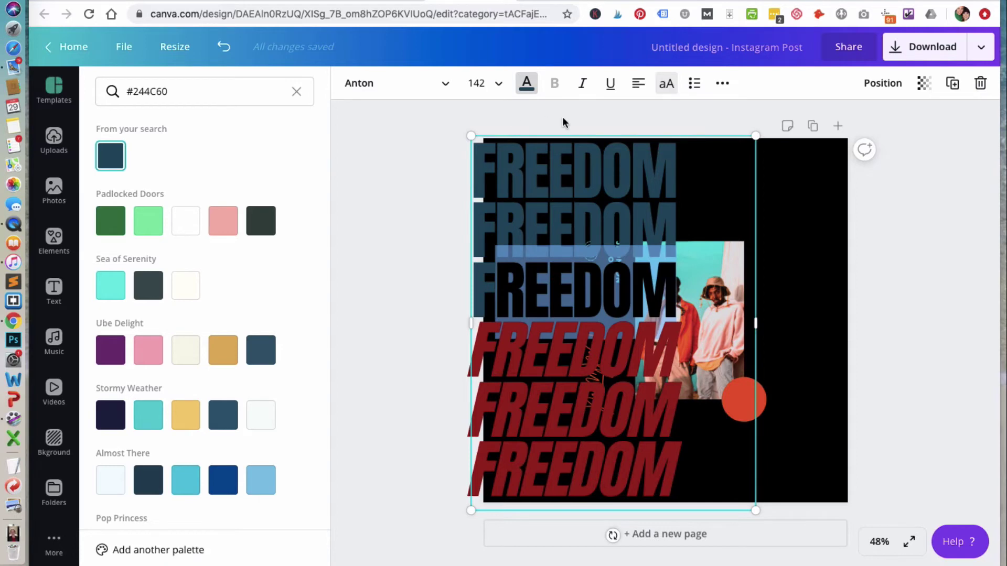
Step: Make the top navy FREEDOM lines italic
left_click(582, 82)
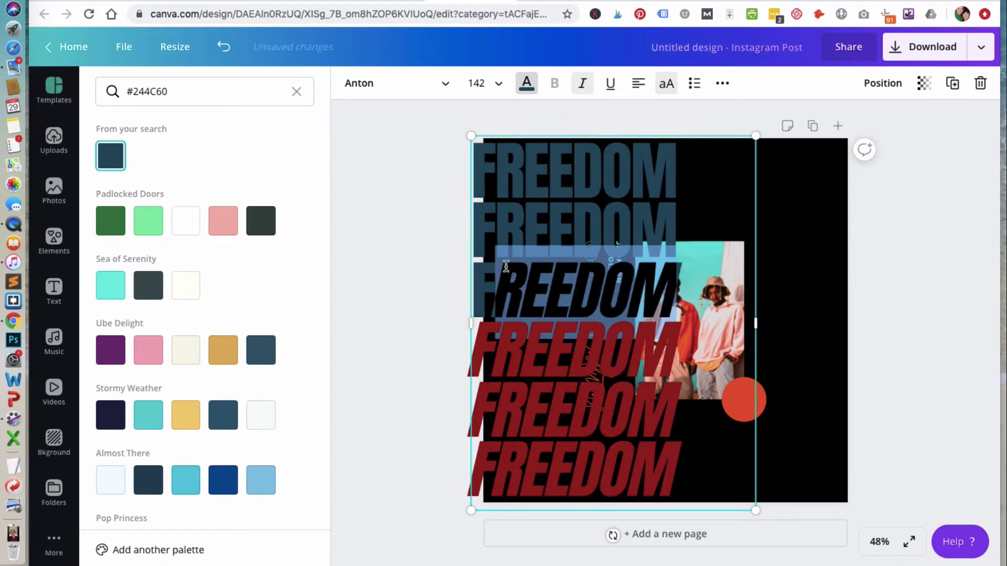
left_click(614, 255)
left_click_drag(615, 255, 479, 174)
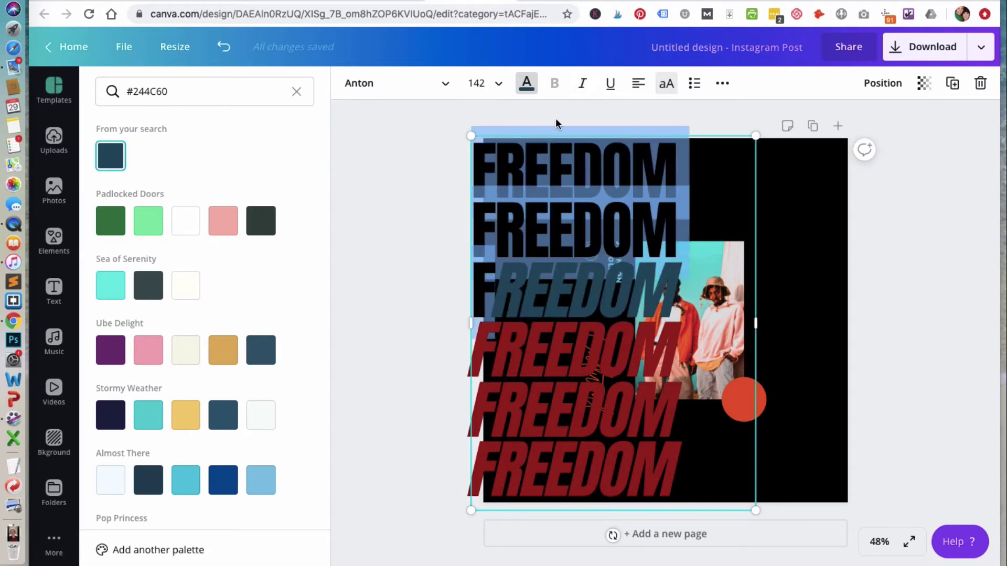
left_click(581, 85)
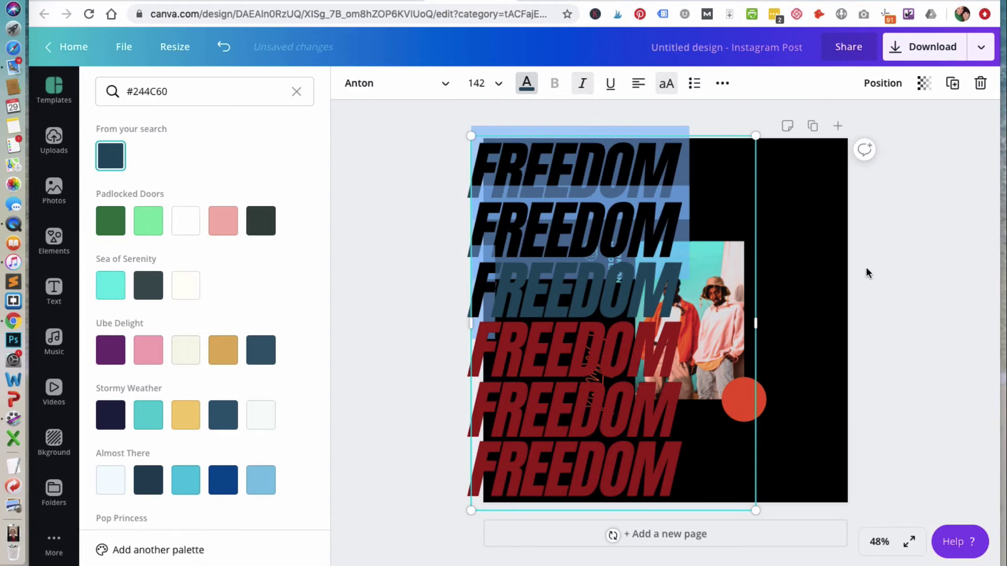
key("Escape")
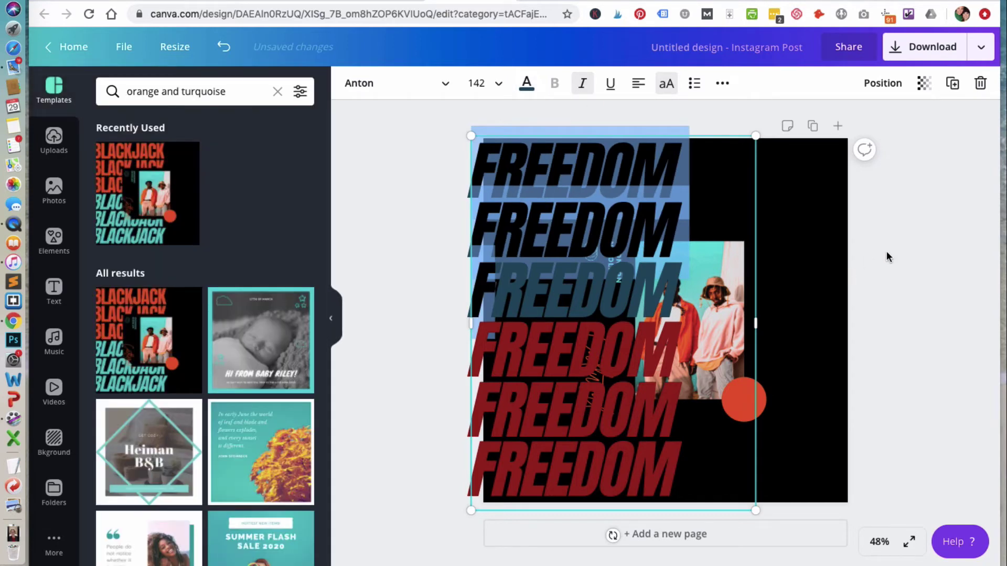
Step: Recolour the orange circle to the document's dark red
left_click(887, 254)
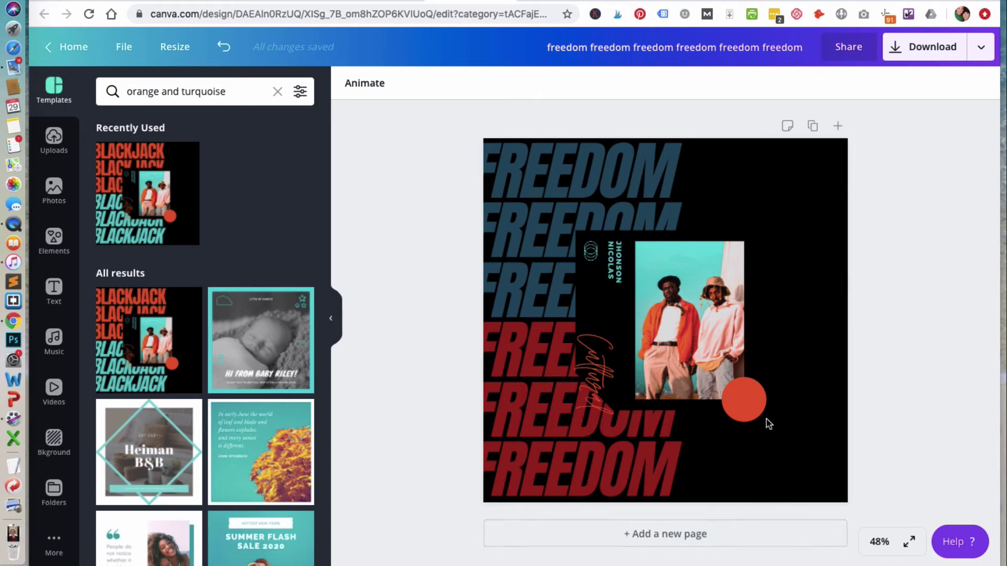
left_click(748, 395)
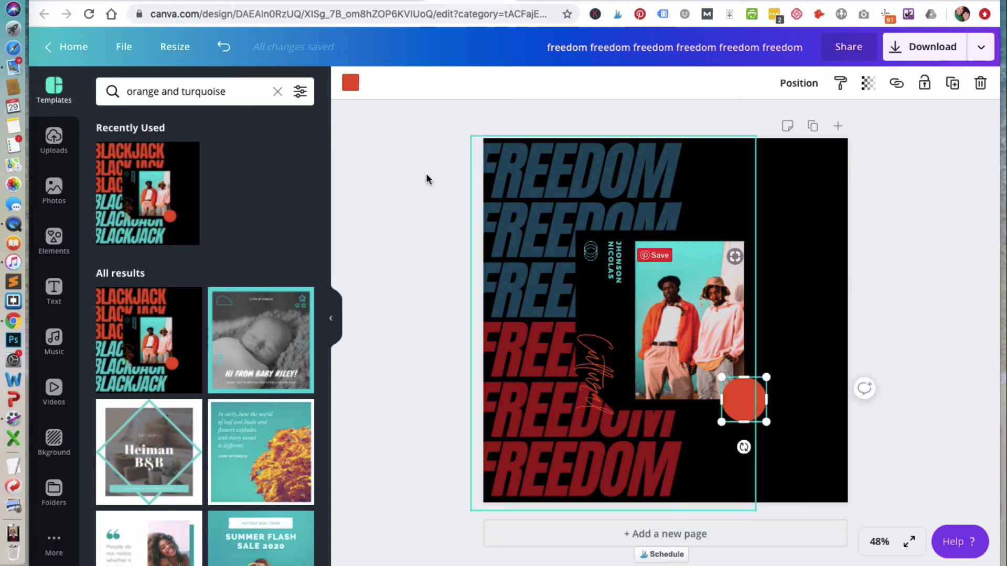
left_click(350, 85)
left_click(223, 223)
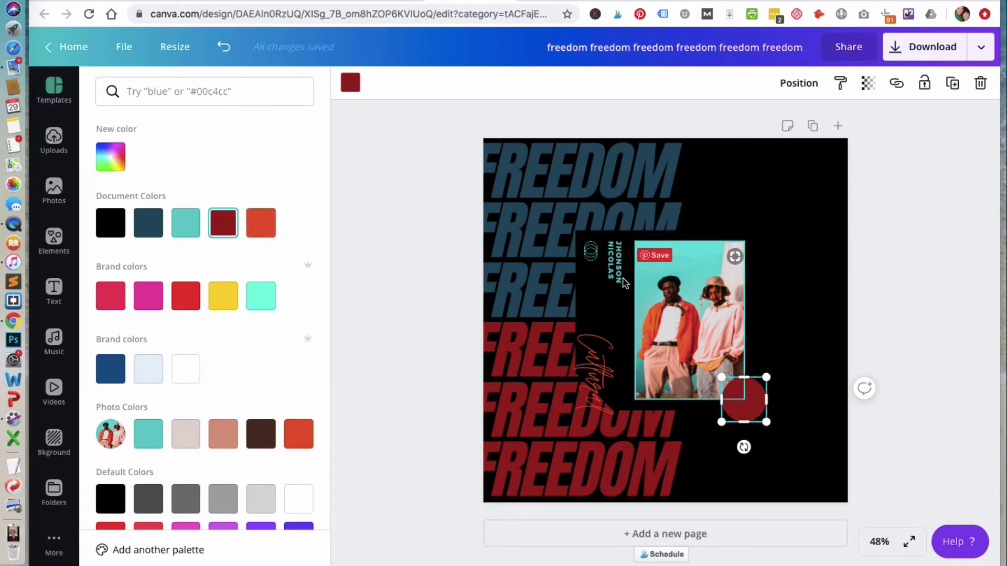
left_click(619, 261)
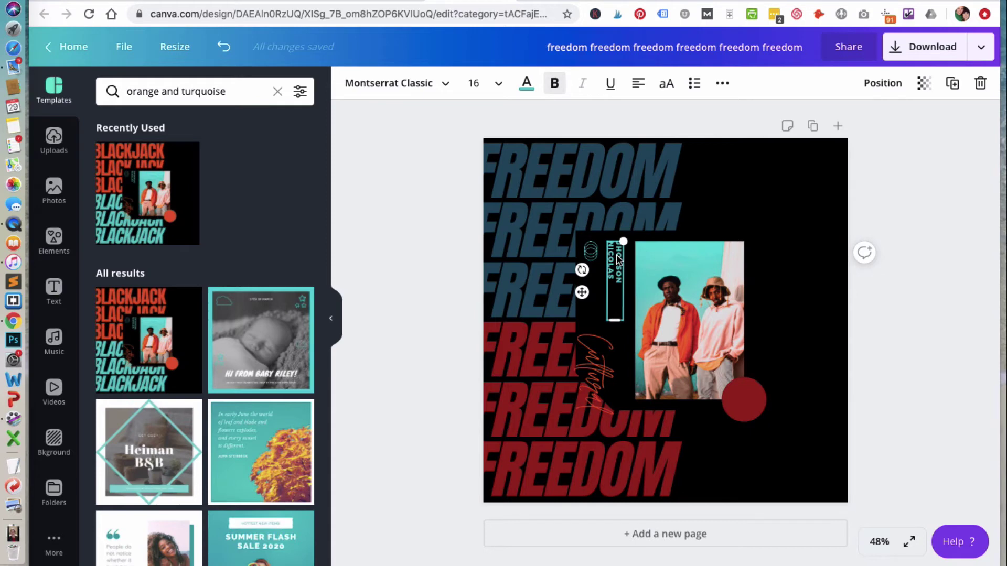
Step: Delete the vertical name text and the teal ring graphic
left_click(980, 84)
left_click(590, 250)
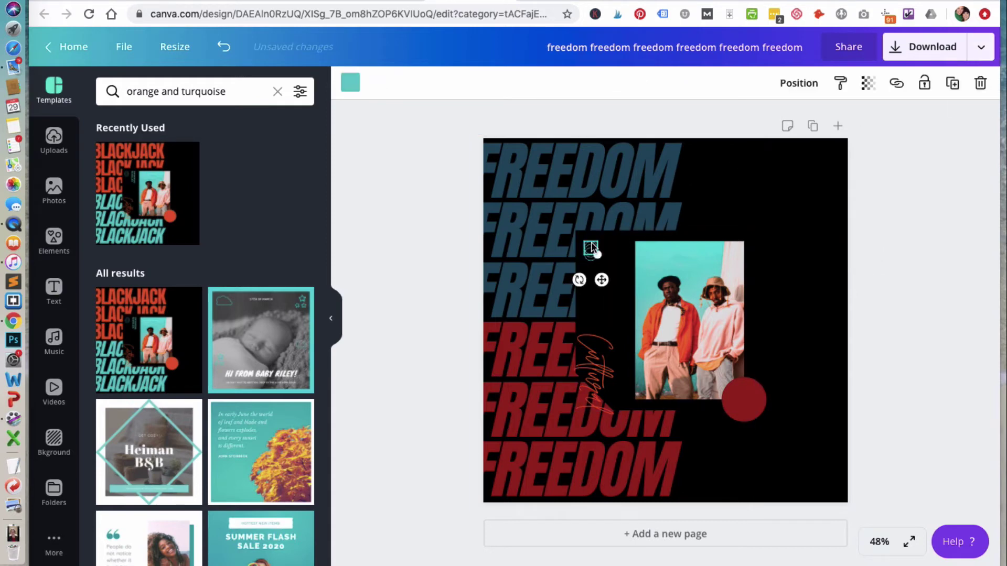
left_click(980, 84)
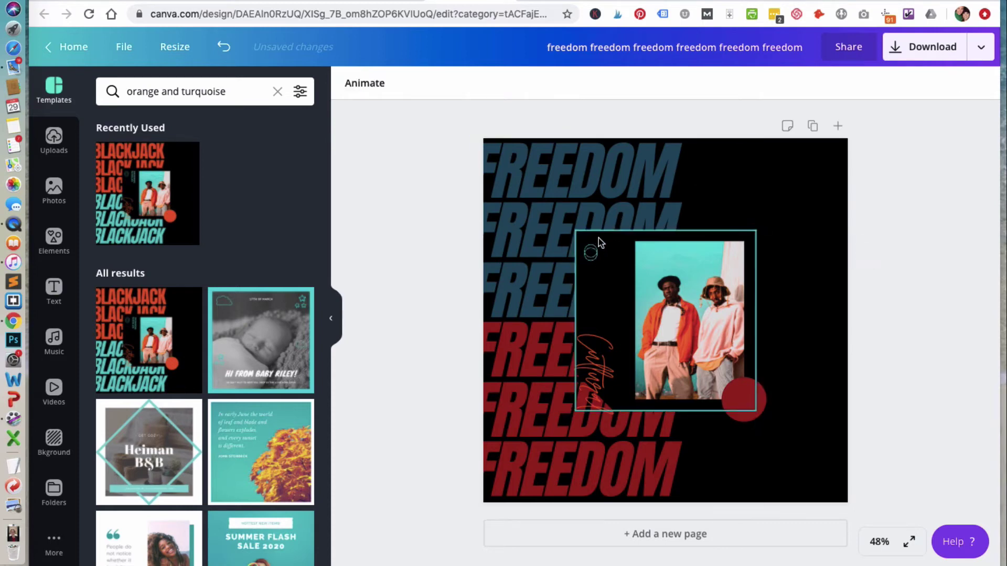
left_click(603, 237)
left_click(591, 253)
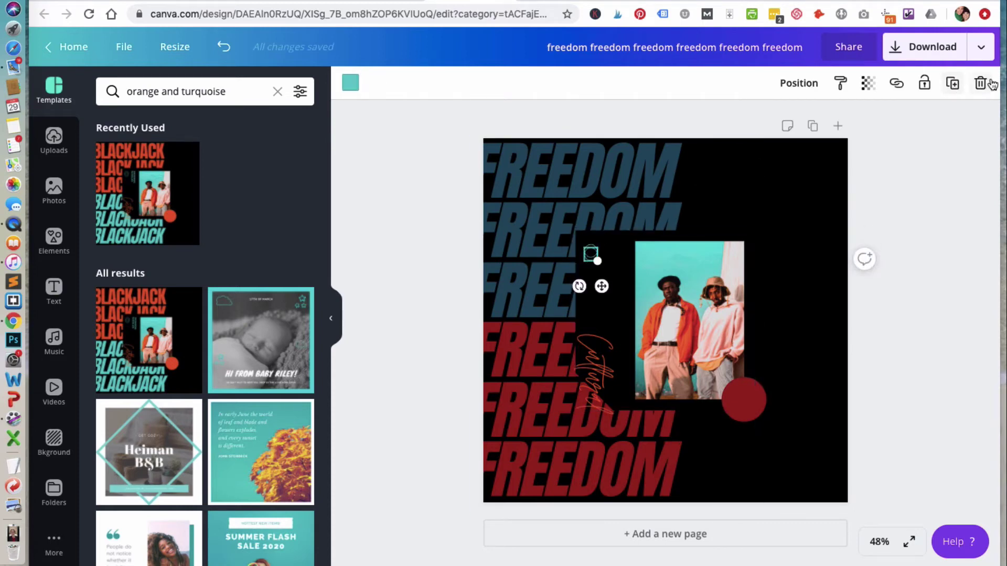
left_click(752, 180)
left_click(591, 251)
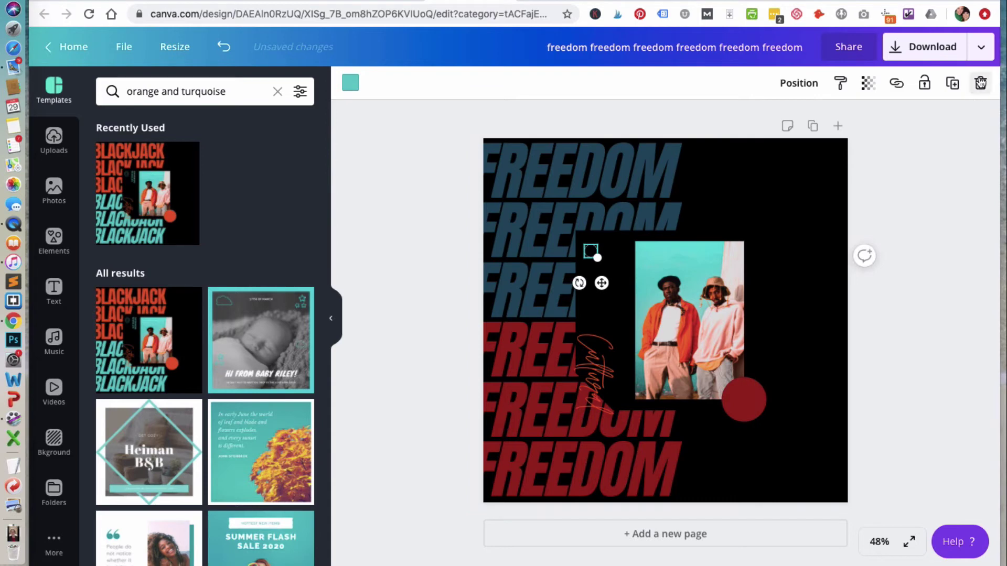
left_click(980, 82)
Step: Replace the script caption with 'Independence' and widen it to fit one line
left_click(592, 367)
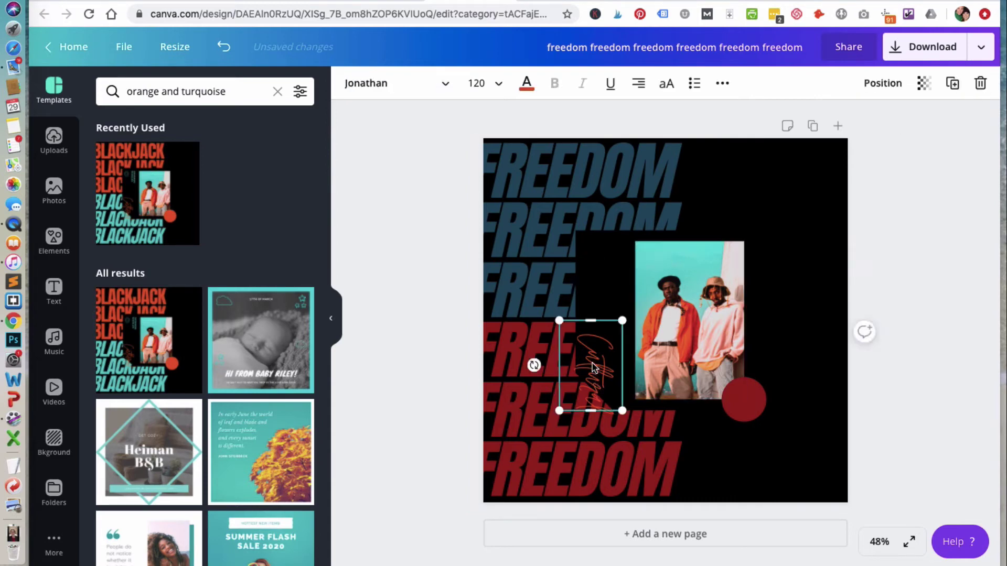
double_click(603, 401)
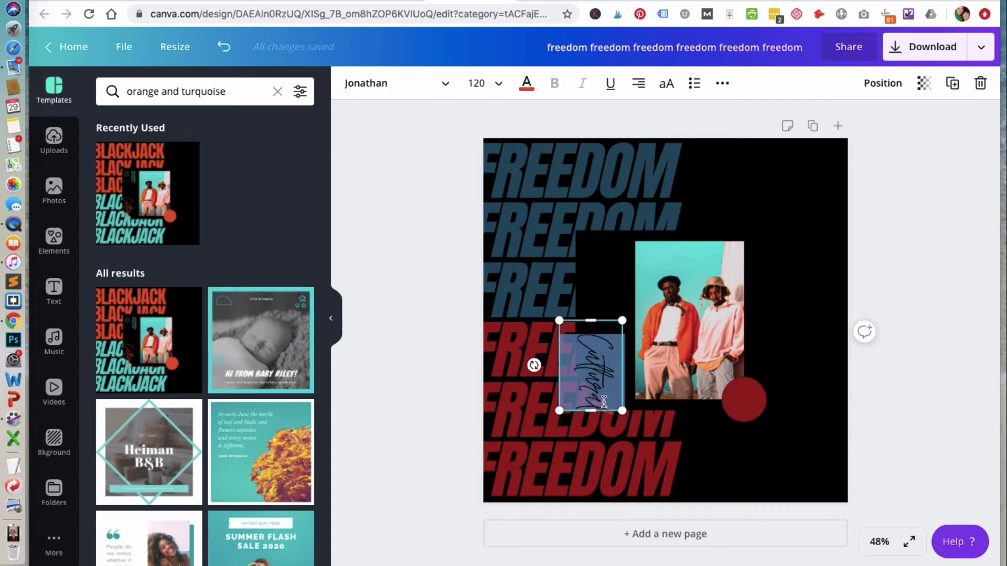
type("Independ")
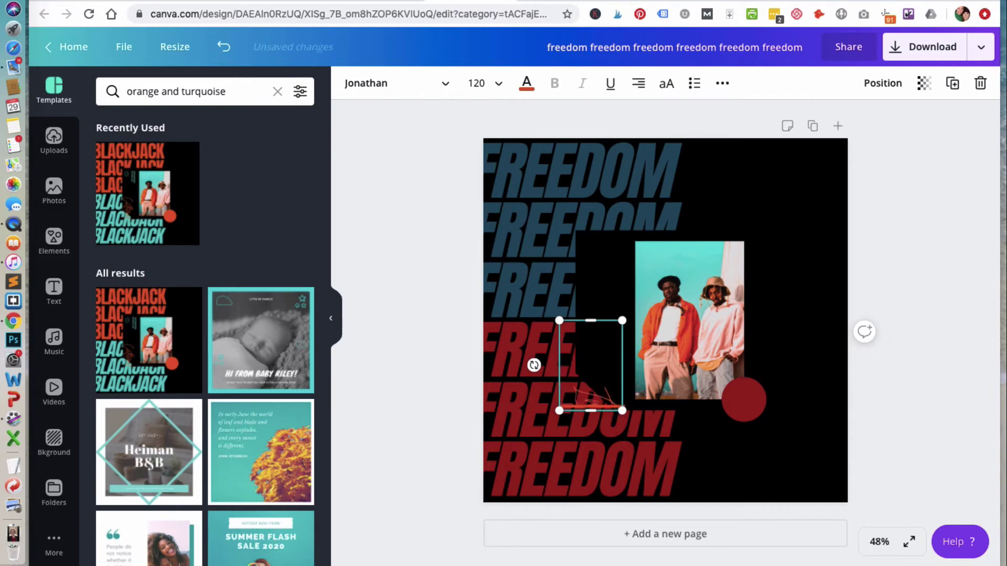
type("ence")
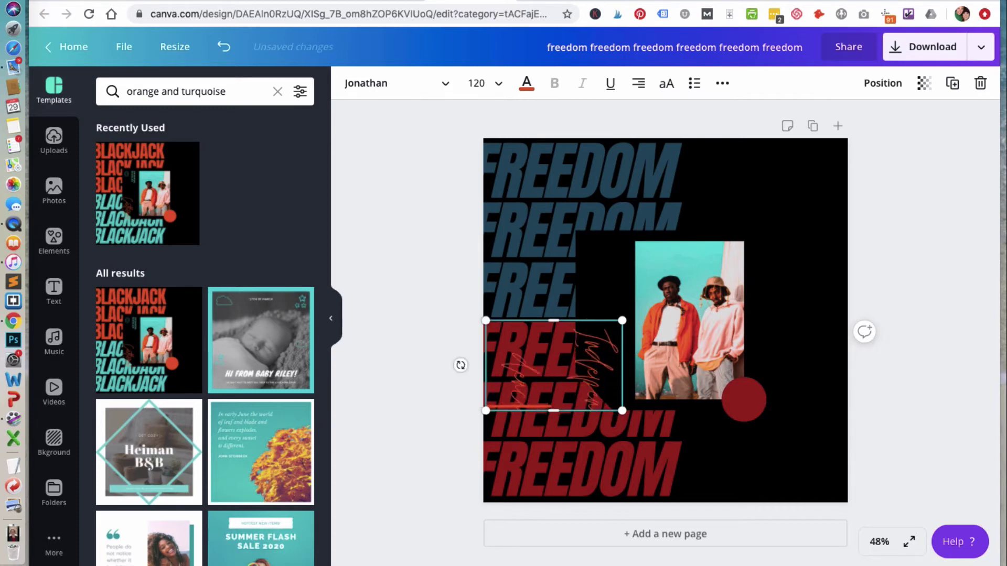
left_click_drag(553, 411, 555, 471)
Step: Colour 'Independence' dark navy and move it up beside the photo
left_click(610, 404)
double_click(609, 404)
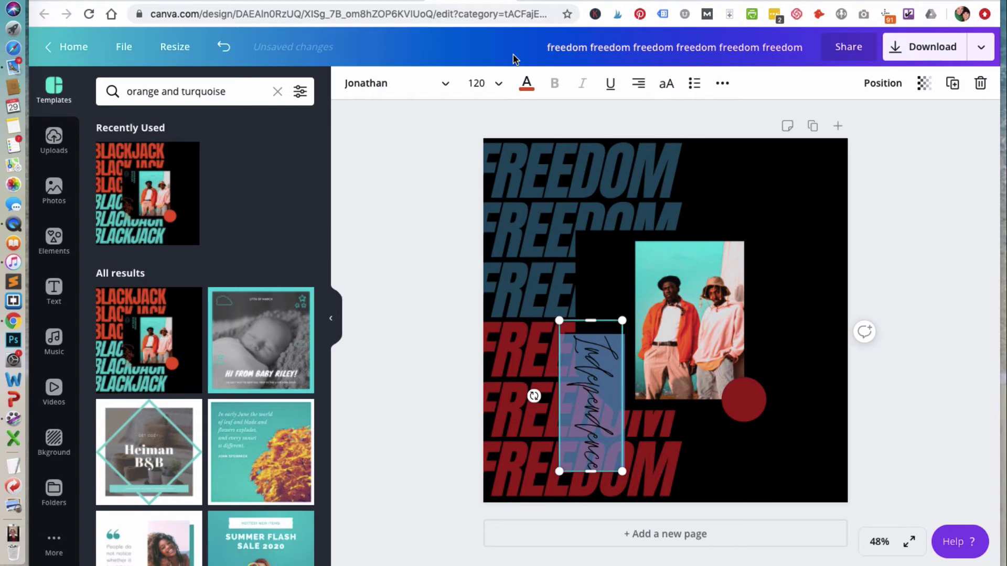
left_click(527, 83)
left_click(149, 223)
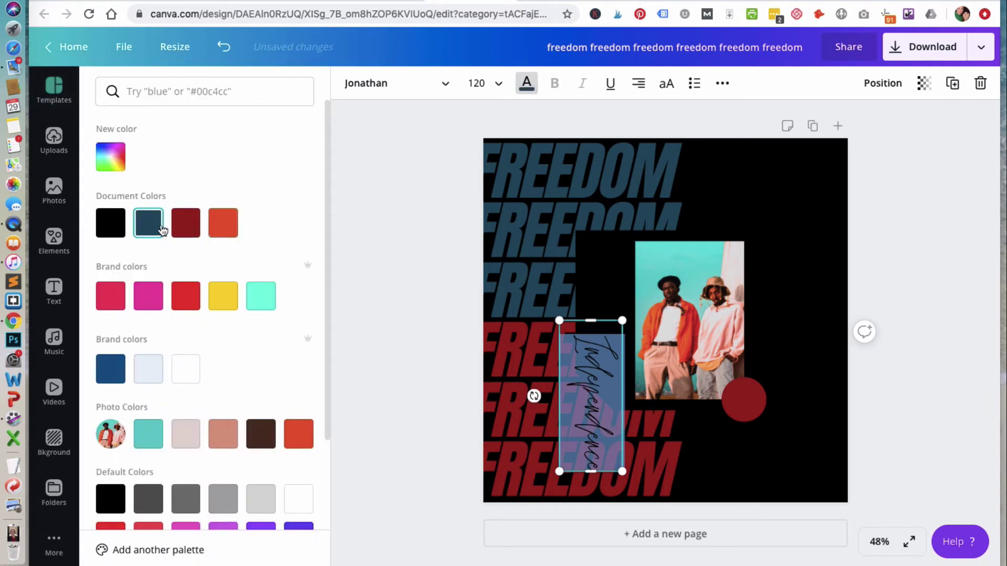
key("Escape")
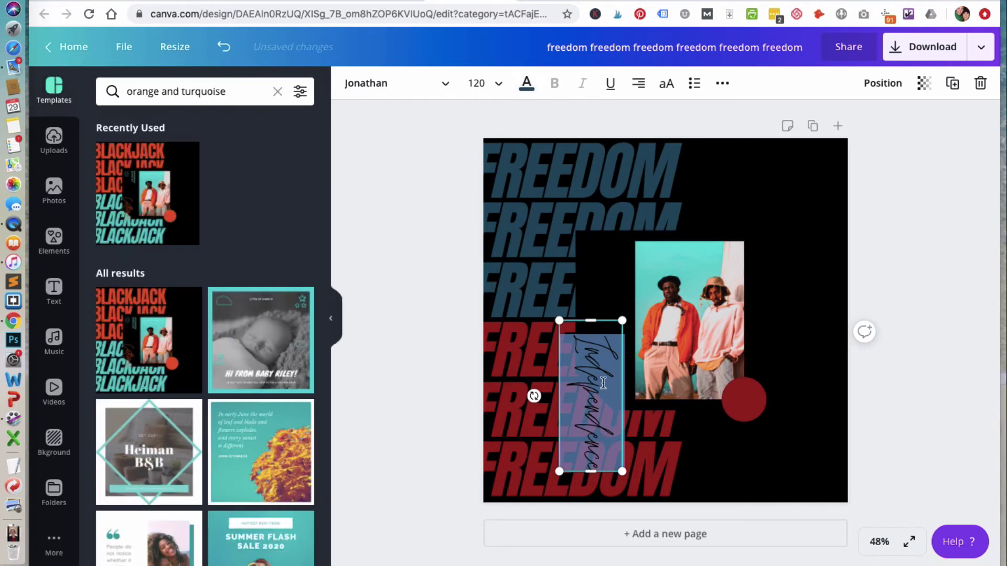
left_click(884, 387)
left_click_drag(595, 362, 603, 319)
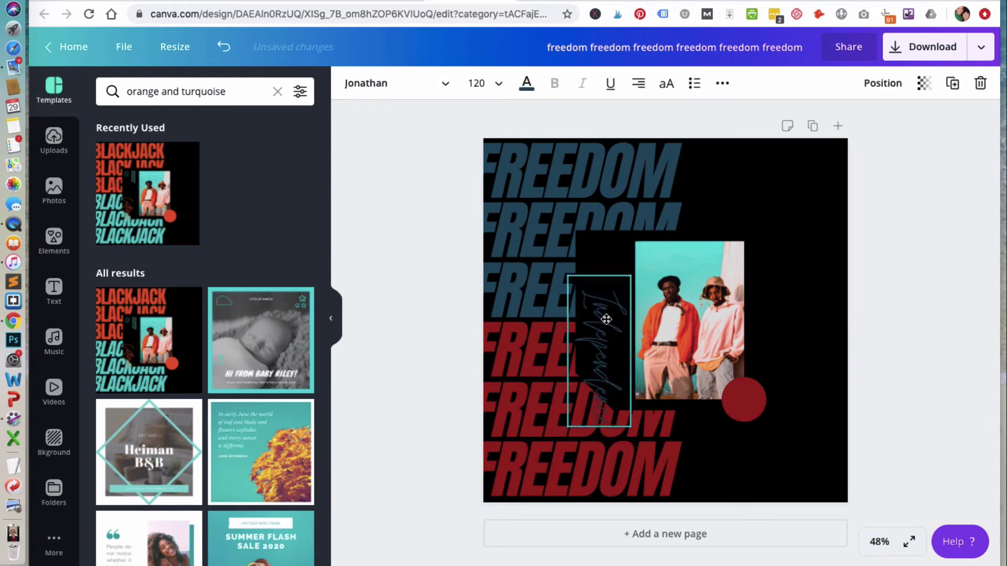
Step: Deselect the caption and open the Elements library's search box
left_click(917, 387)
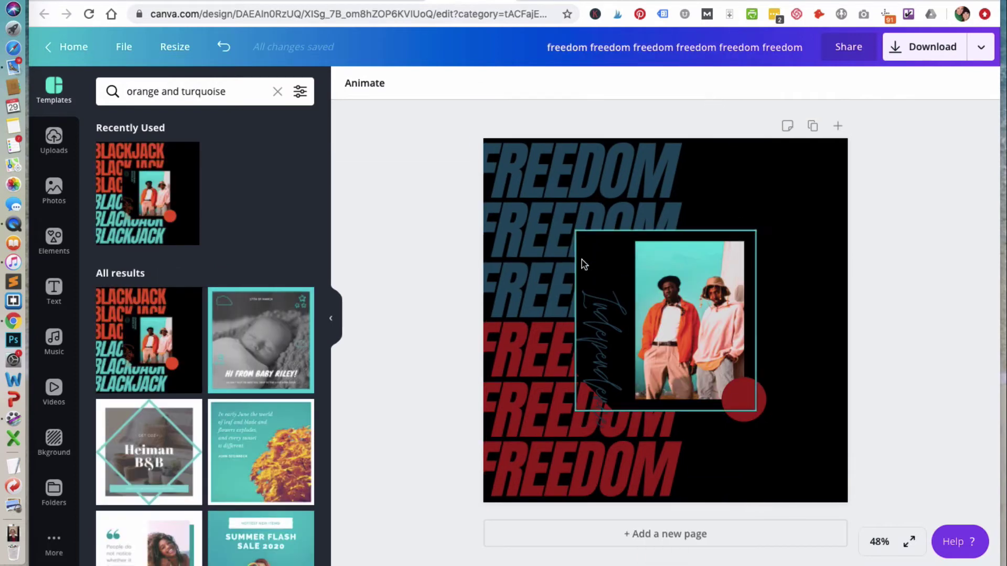
left_click(53, 243)
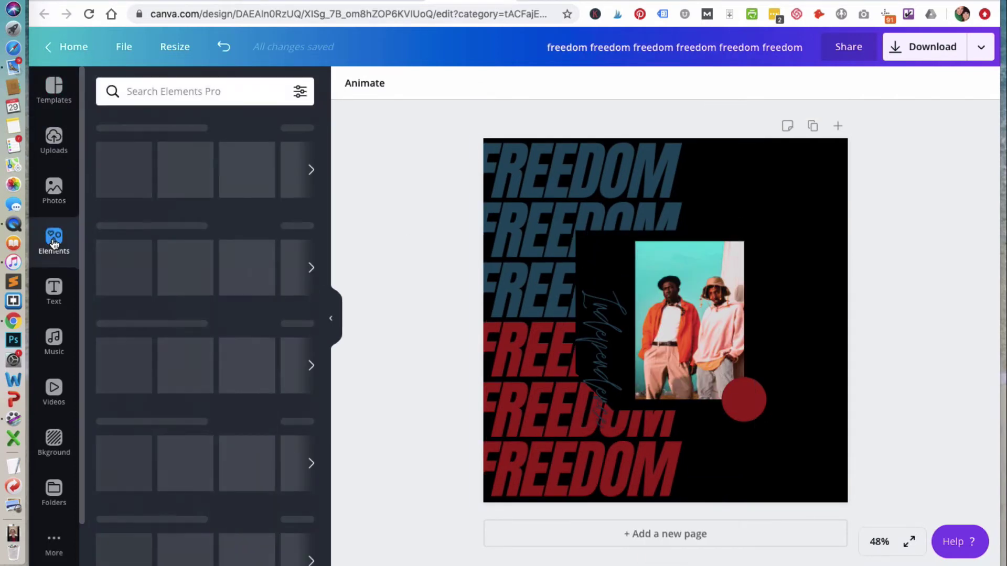
left_click(168, 90)
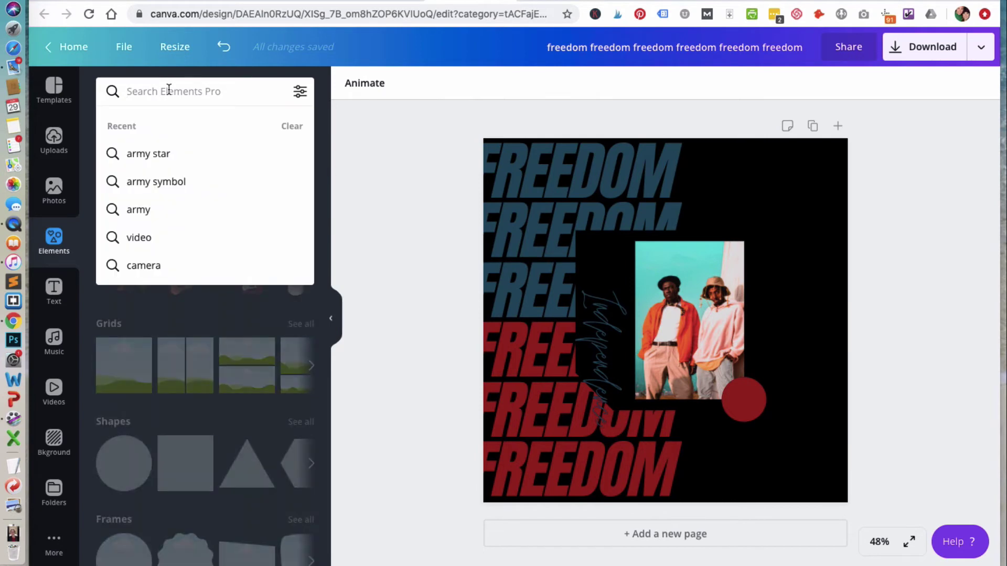
Step: Add the outlined 'army star' element in white, shrunk to about 137 by 134
type("army star")
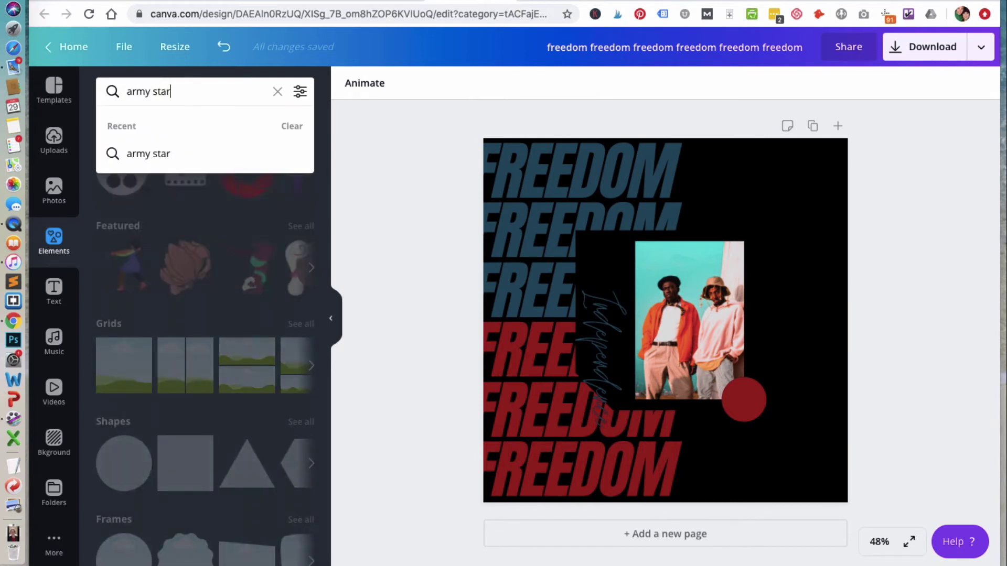
key("Return")
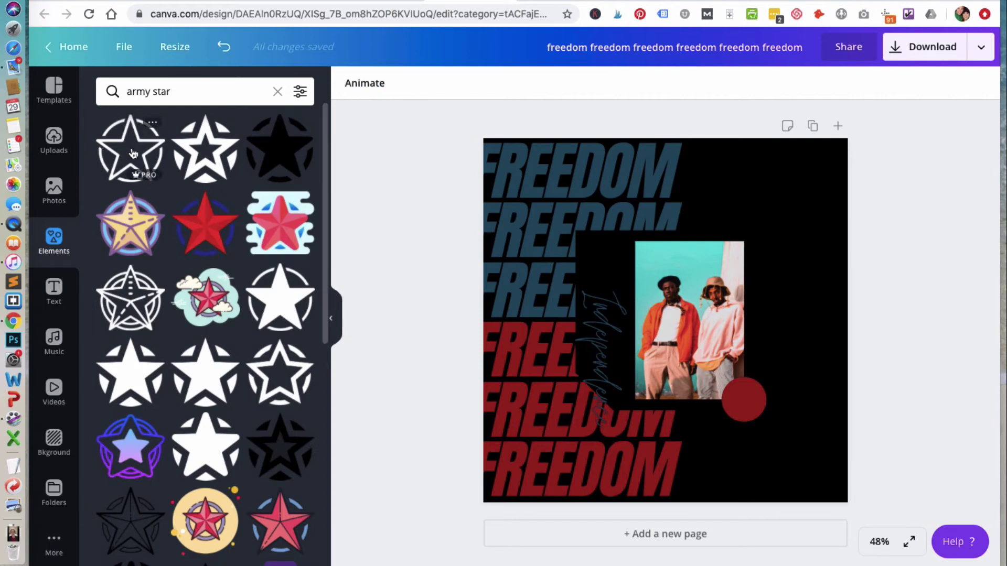
left_click(130, 145)
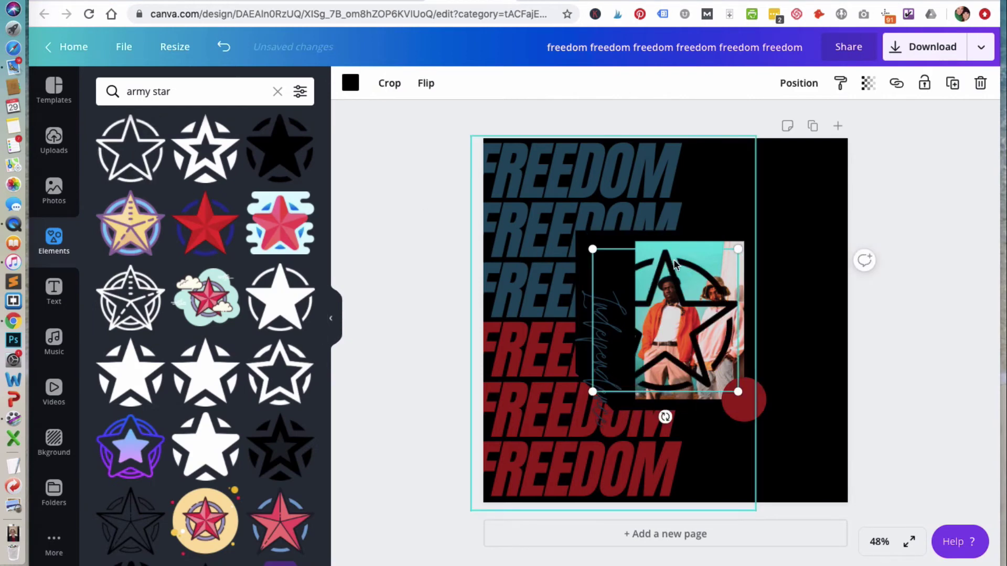
left_click(351, 83)
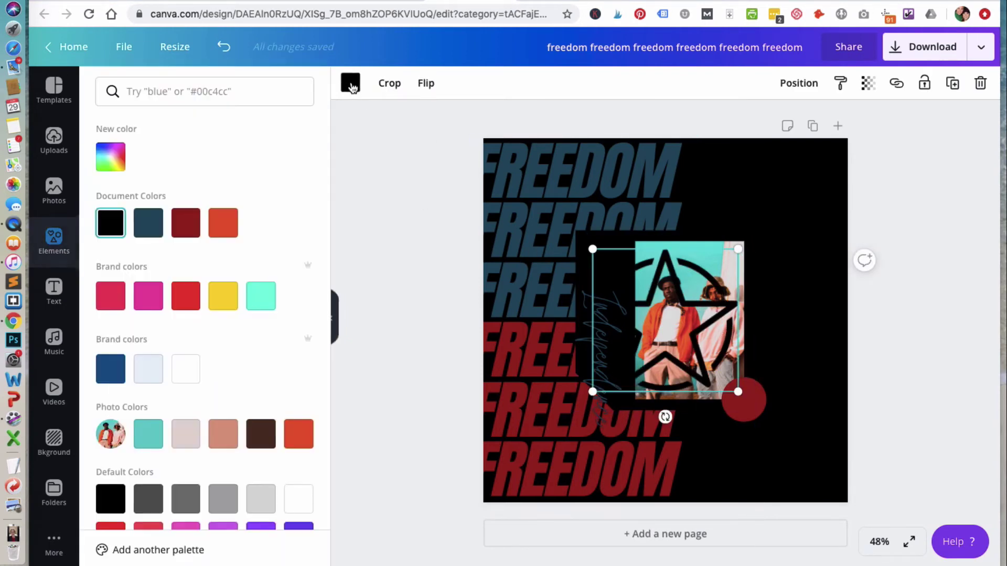
left_click(180, 374)
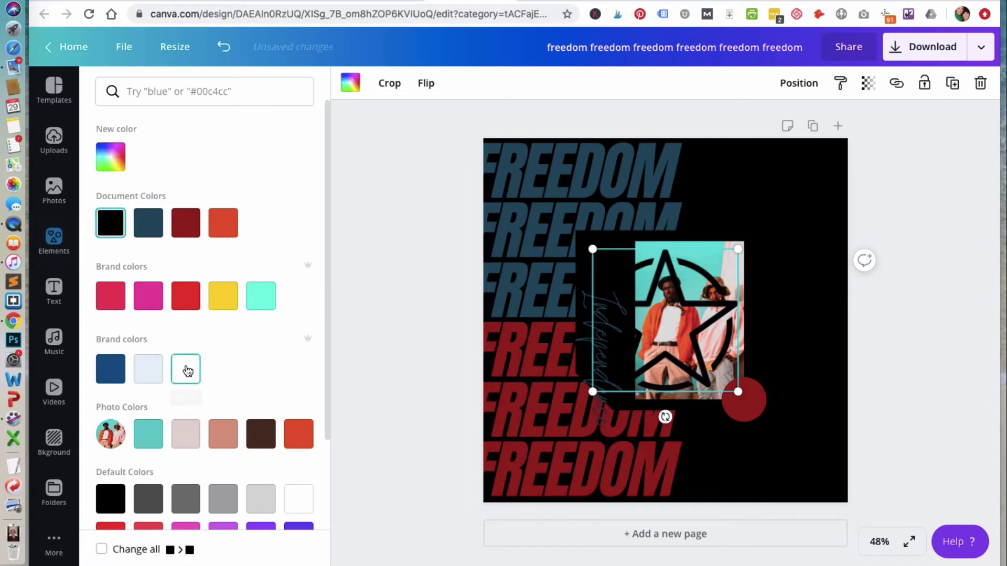
left_click_drag(738, 391, 612, 265)
left_click(675, 262)
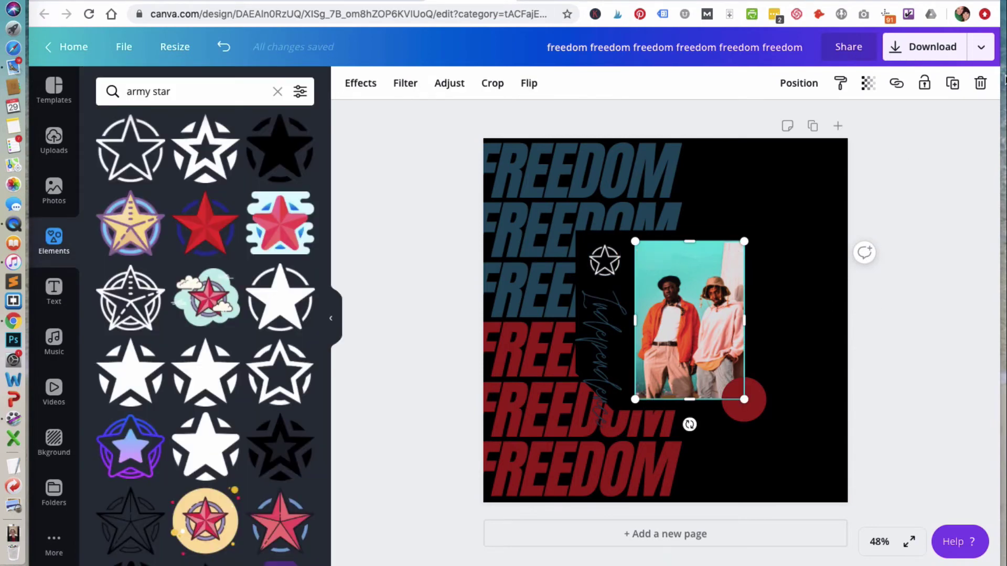
Step: Delete and restore the photo, then add the sky-and-grass photo grid to the page
left_click(979, 83)
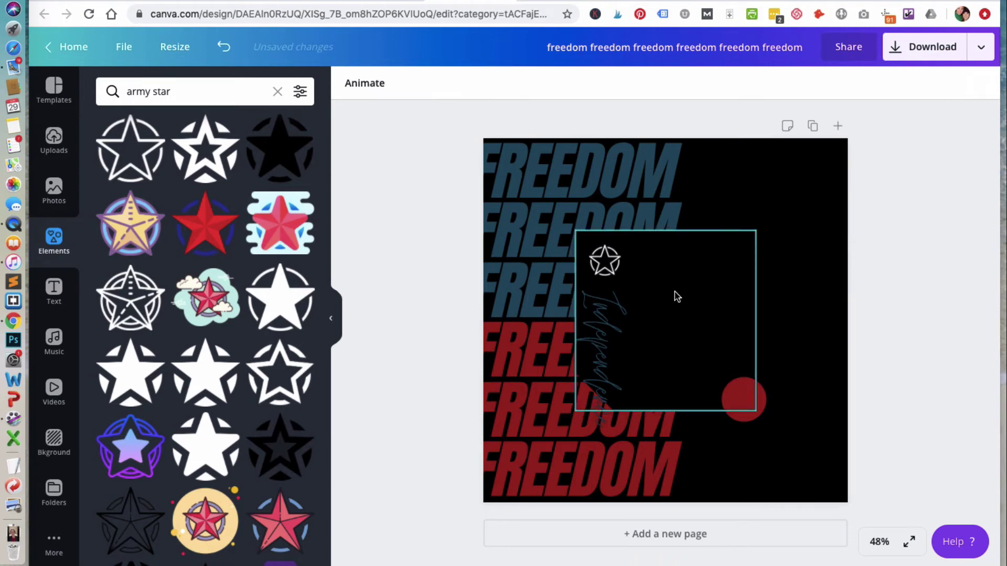
left_click(224, 47)
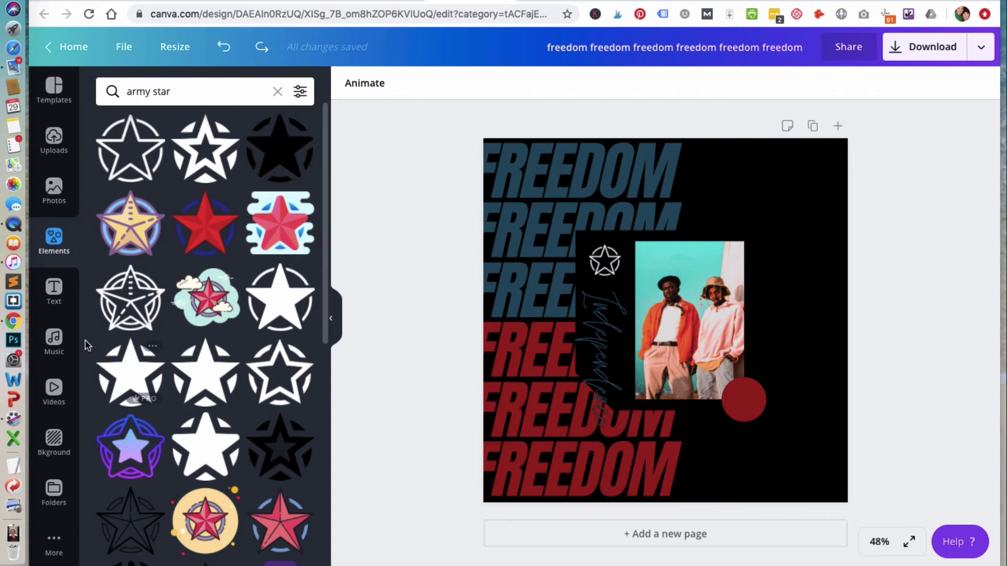
left_click(277, 92)
left_click(119, 356)
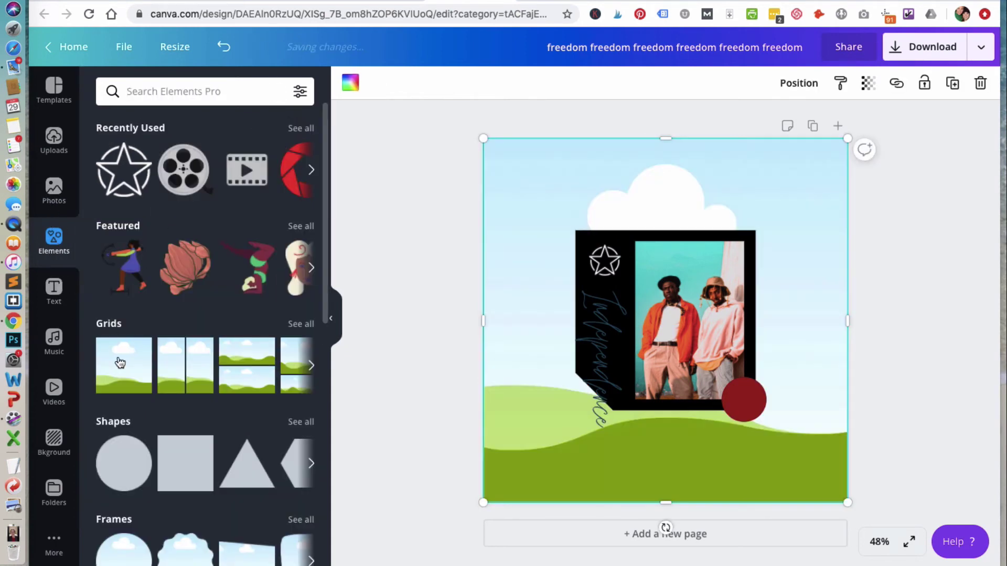
Step: Bring the sky-and-grass grid to the front and shrink it from all four edges
left_click(797, 83)
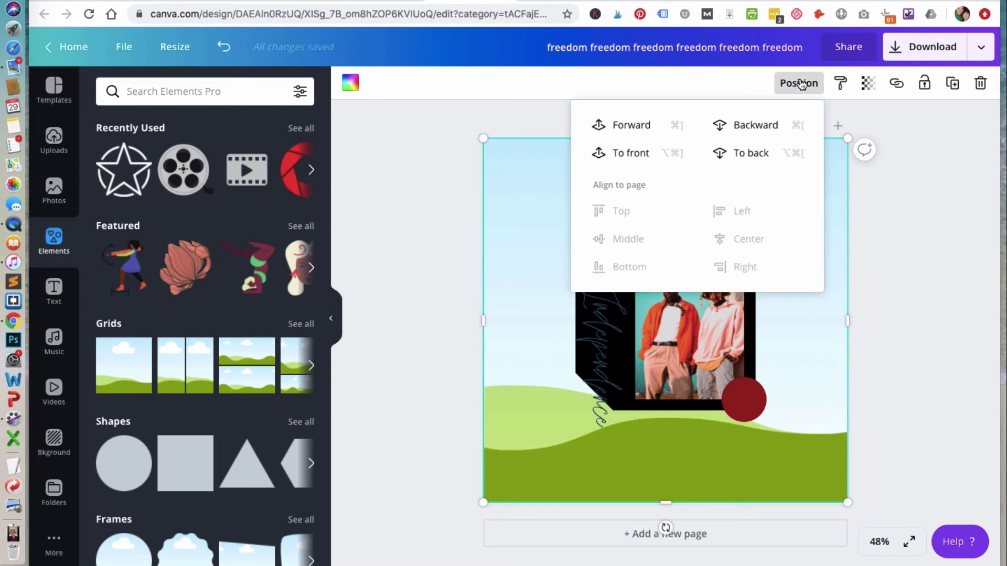
left_click(633, 153)
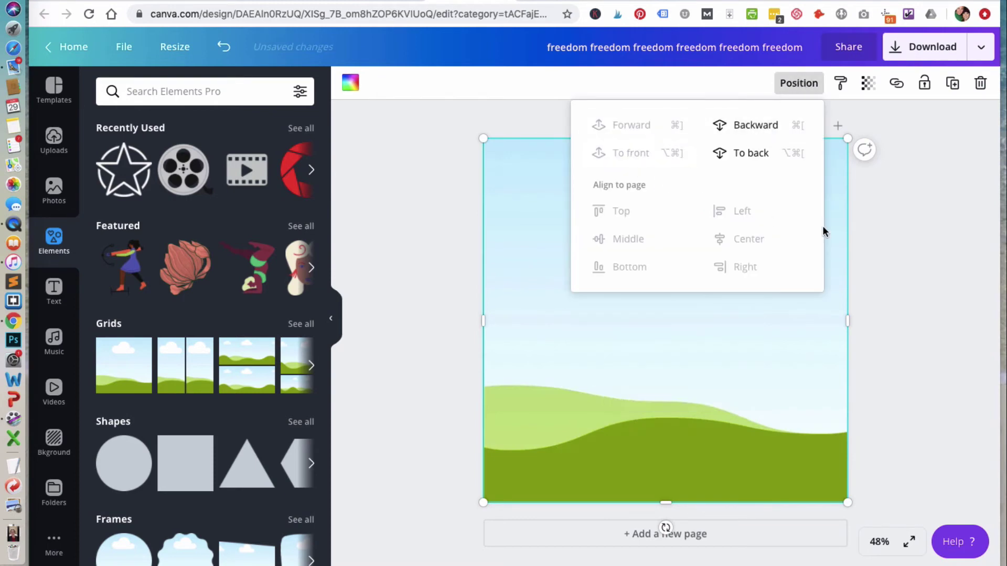
left_click(906, 217)
left_click(677, 154)
left_click_drag(665, 139, 677, 243)
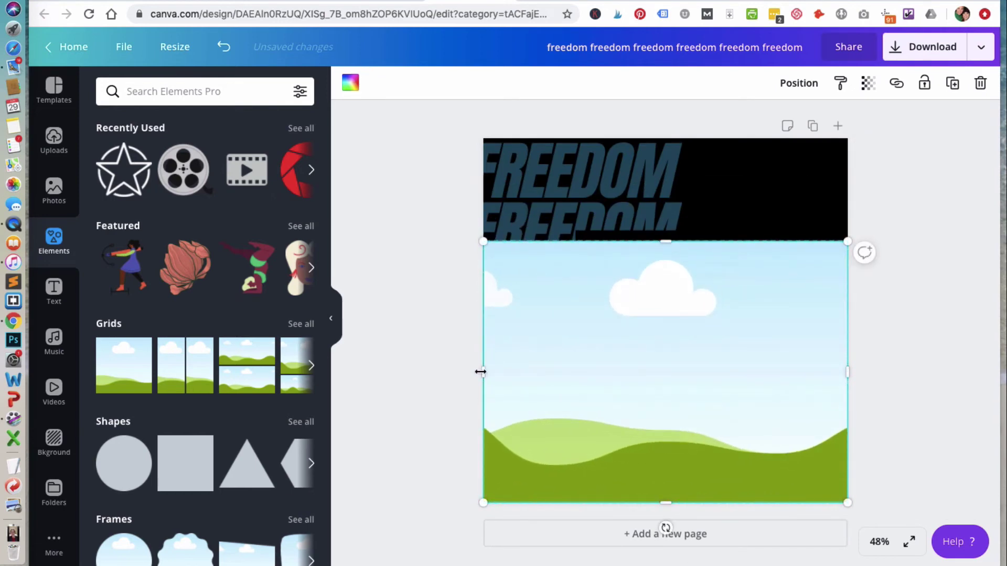
left_click_drag(483, 371, 635, 354)
left_click_drag(848, 370, 746, 360)
left_click_drag(689, 502, 689, 400)
Step: Send the grid one layer behind the red circle and remove its photo, leaving an empty frame
left_click(799, 84)
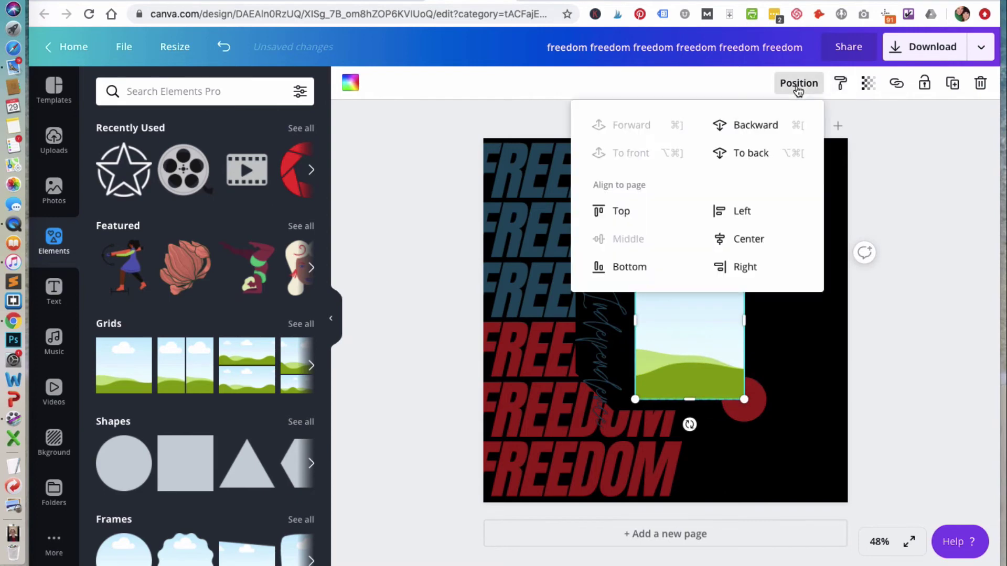
left_click(769, 130)
left_click(769, 130)
left_click(949, 307)
left_click(687, 288)
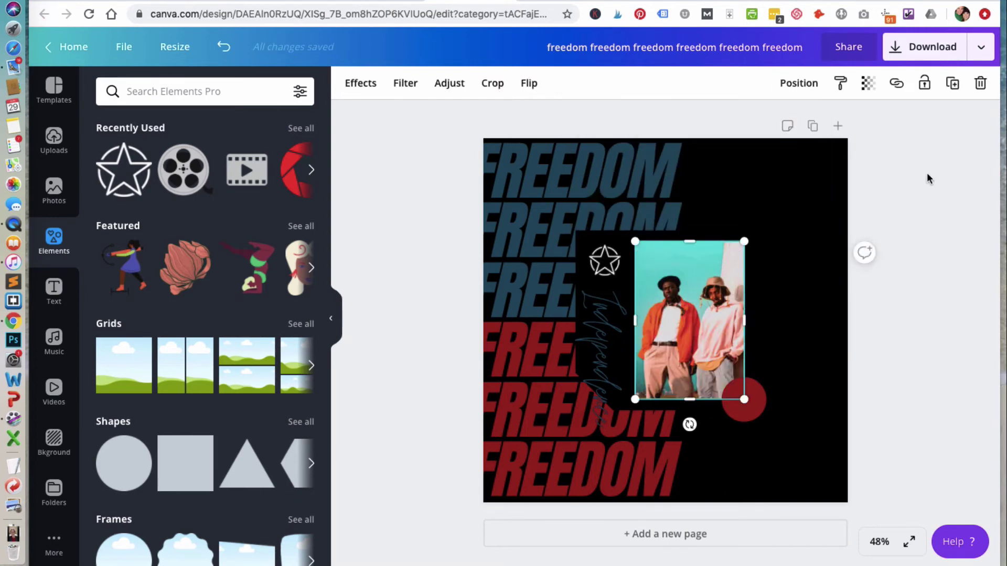
left_click(980, 83)
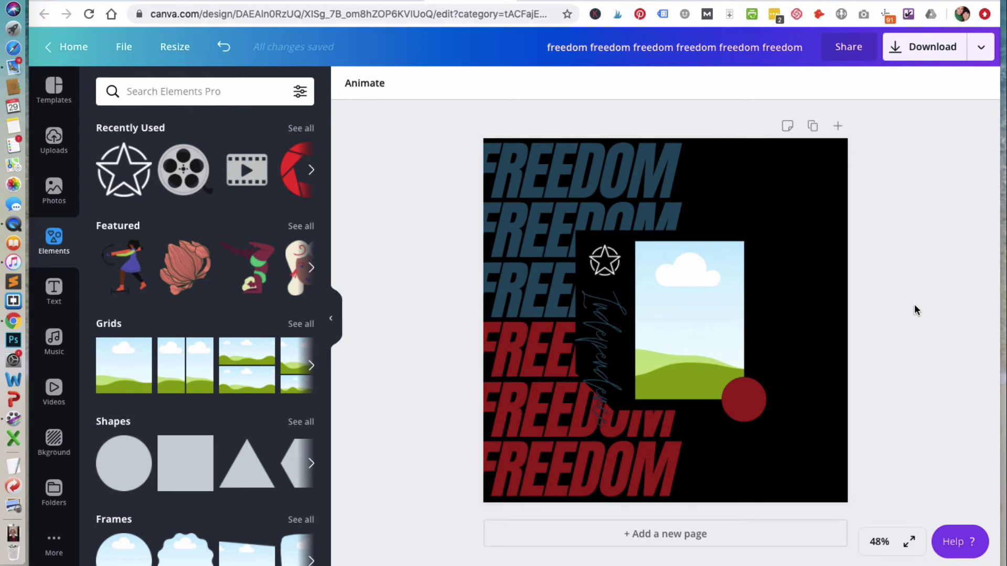
Step: Search stock Photos for 'army' and drop the hazy two-soldier photo into the empty frame
left_click(54, 189)
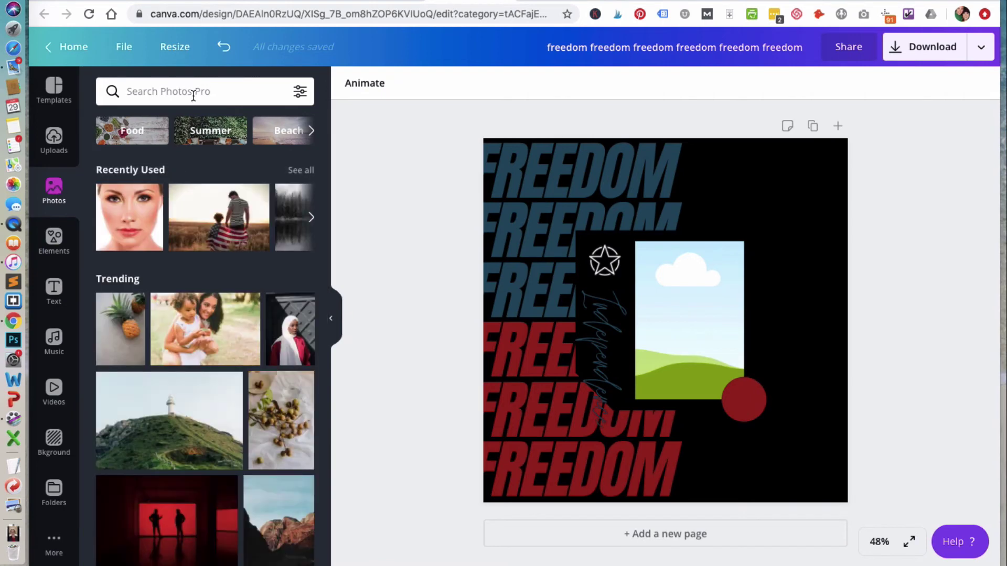
left_click(193, 96)
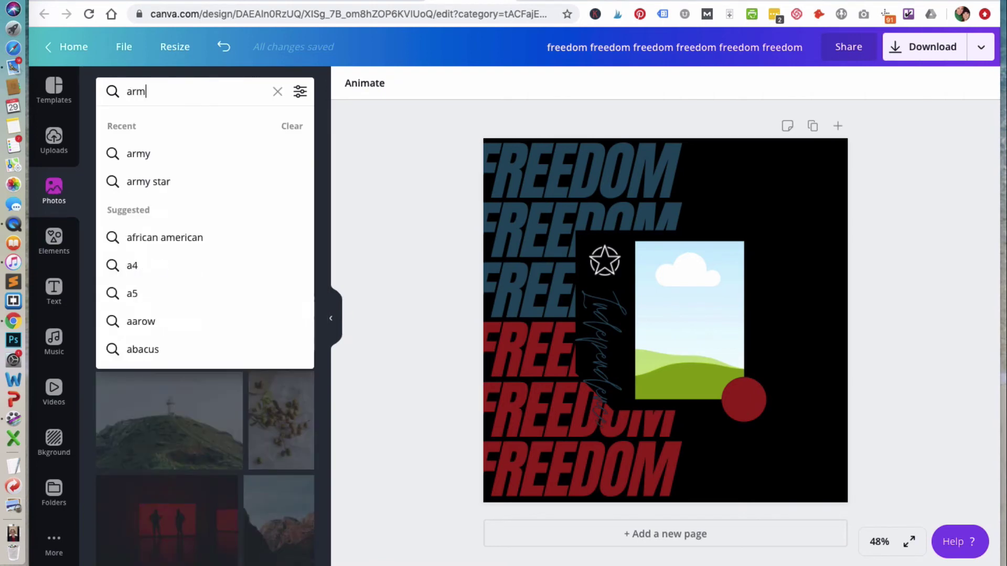
type("y")
key("Return")
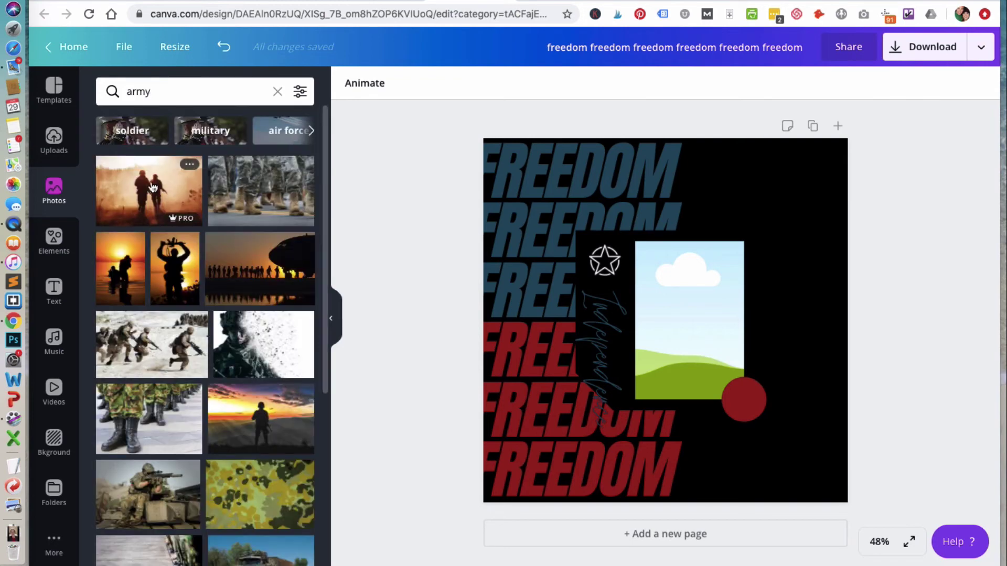
left_click_drag(153, 187, 661, 346)
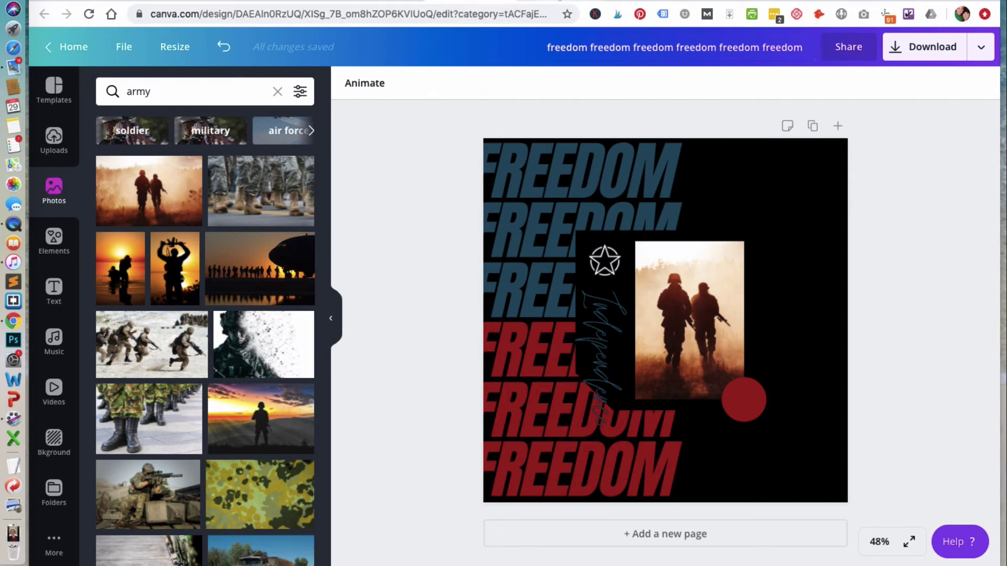
key("ctrl+Tab")
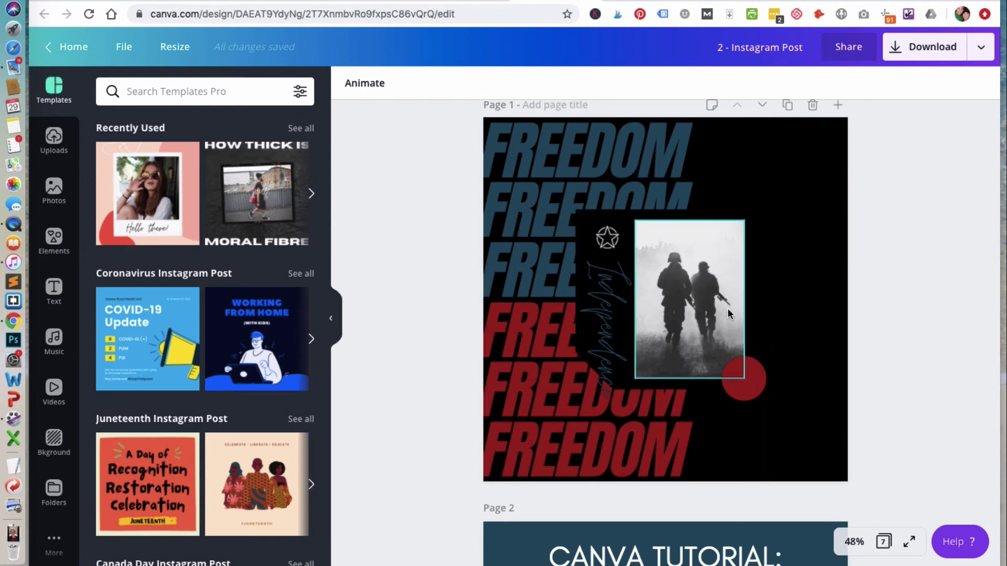
left_click(478, 2)
left_click(500, 2)
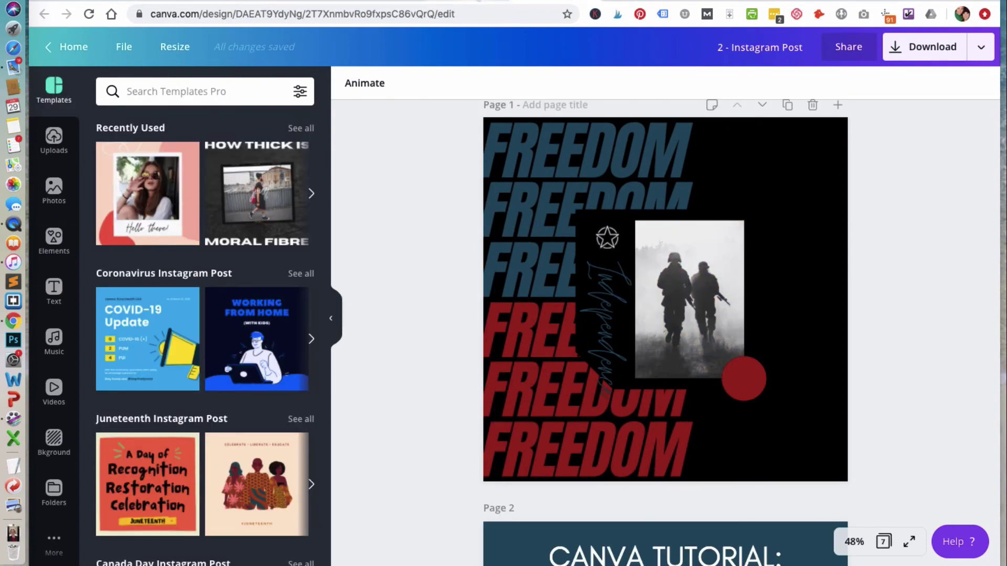
left_click(479, 1)
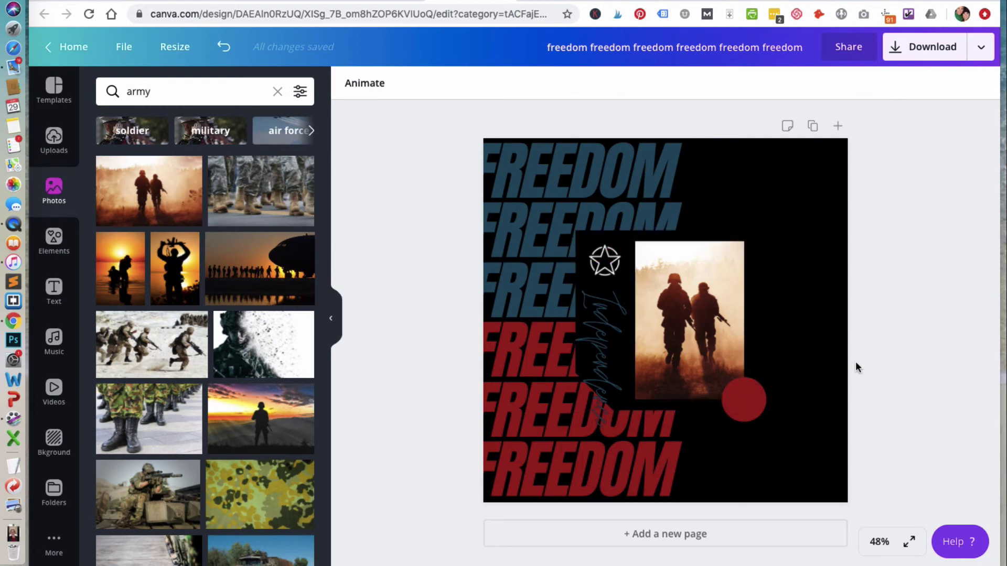
Step: Try the Epic filter at 87, then apply Greyscale at intensity 70 to the soldier photo
left_click(717, 267)
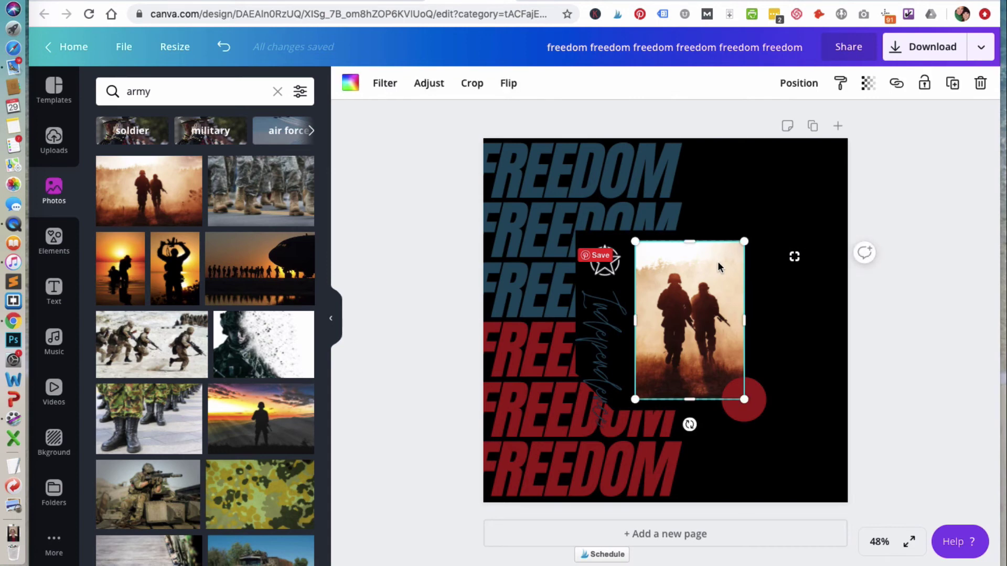
left_click(388, 86)
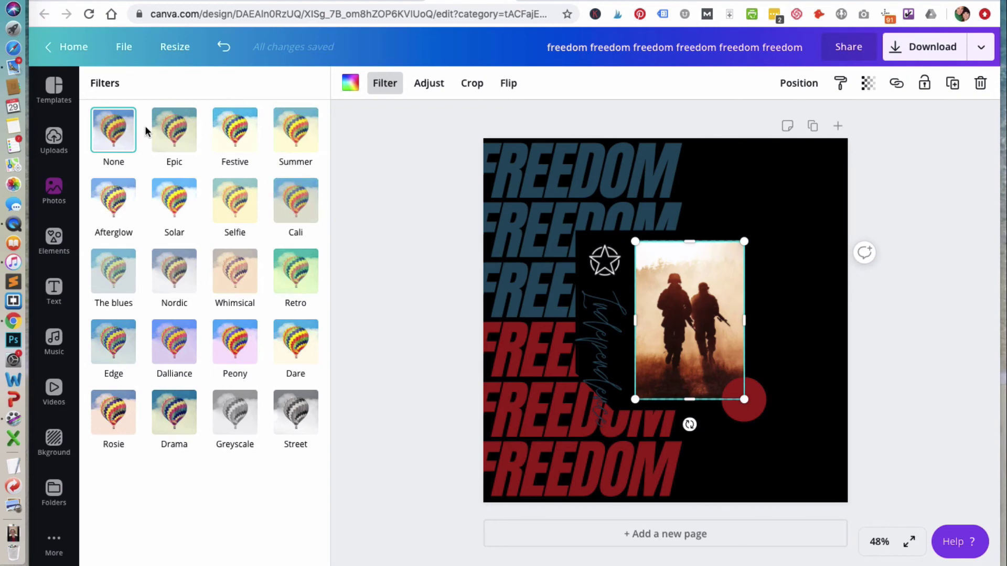
left_click(175, 132)
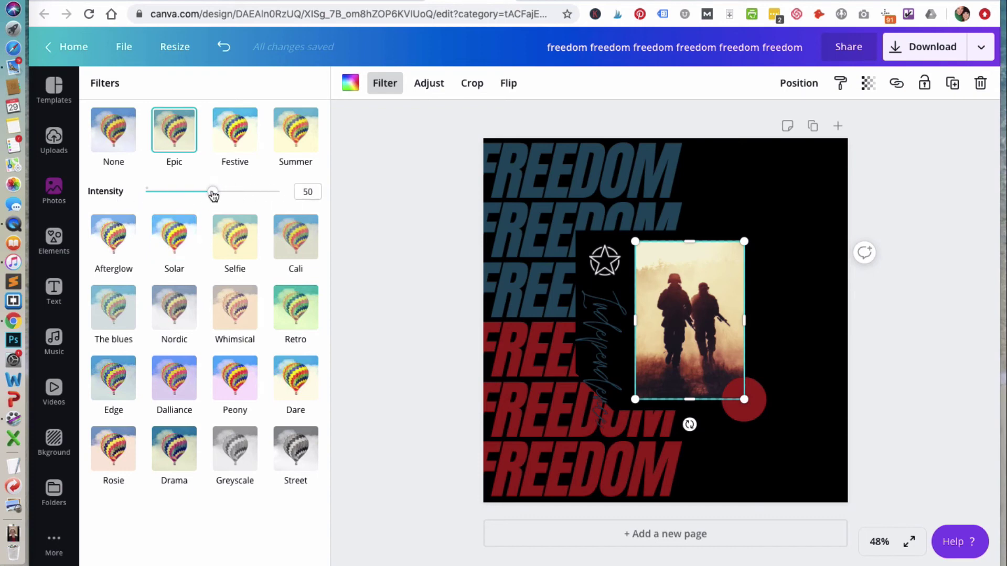
mouse_move(212, 195)
left_mouse_down()
mouse_move(261, 200)
mouse_move(158, 196)
mouse_move(213, 200)
left_mouse_up()
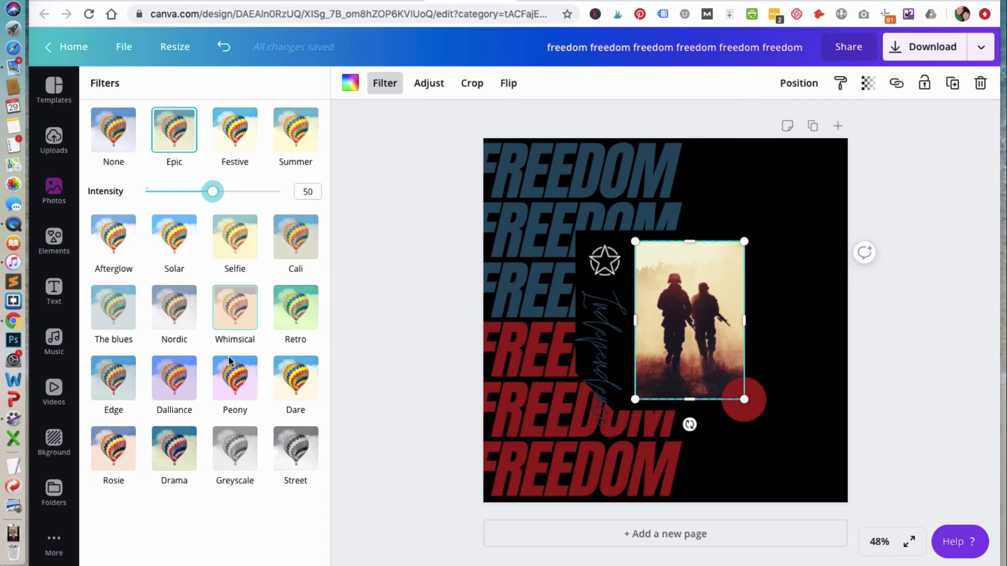
left_click(227, 451)
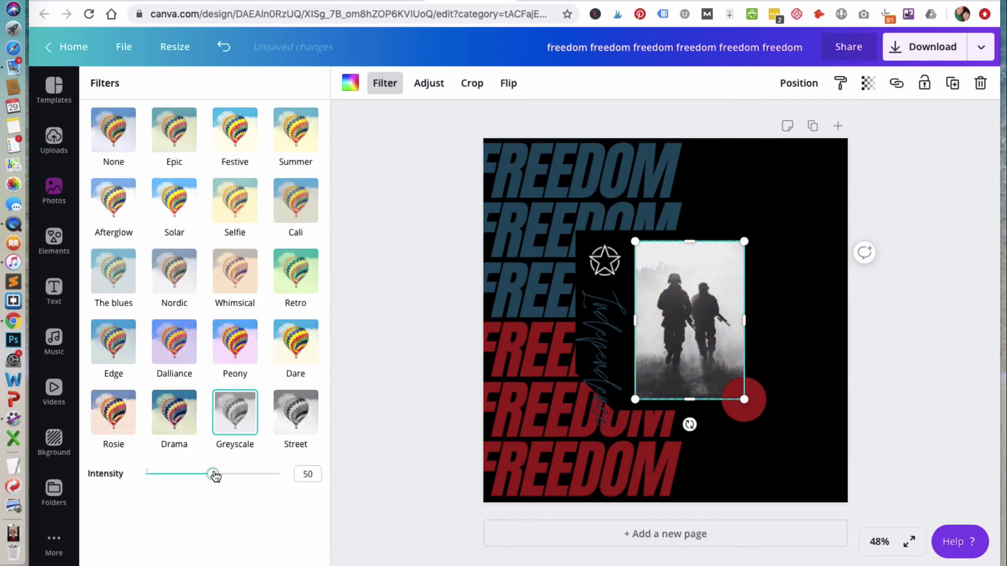
mouse_move(213, 475)
left_mouse_down()
mouse_move(268, 474)
mouse_move(150, 474)
mouse_move(212, 474)
left_mouse_up()
Step: Deselect the photo and set up the Download panel with PNG as the file type
key("Escape")
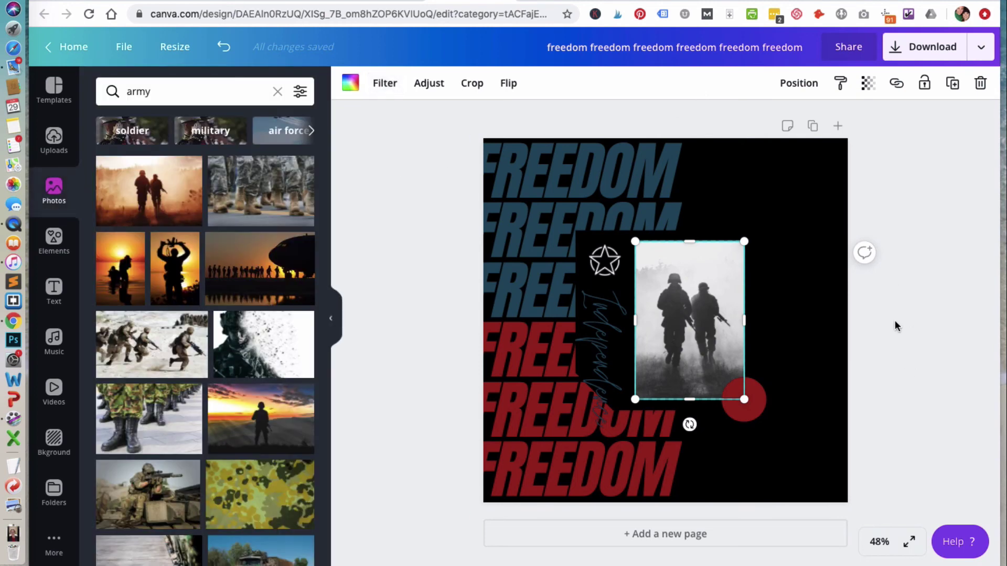
left_click(894, 322)
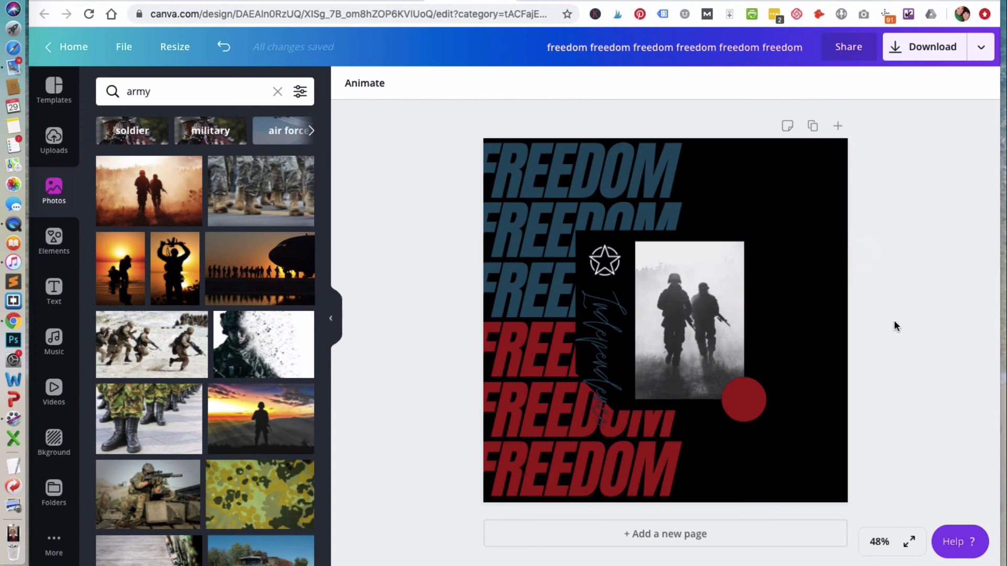
left_click(937, 50)
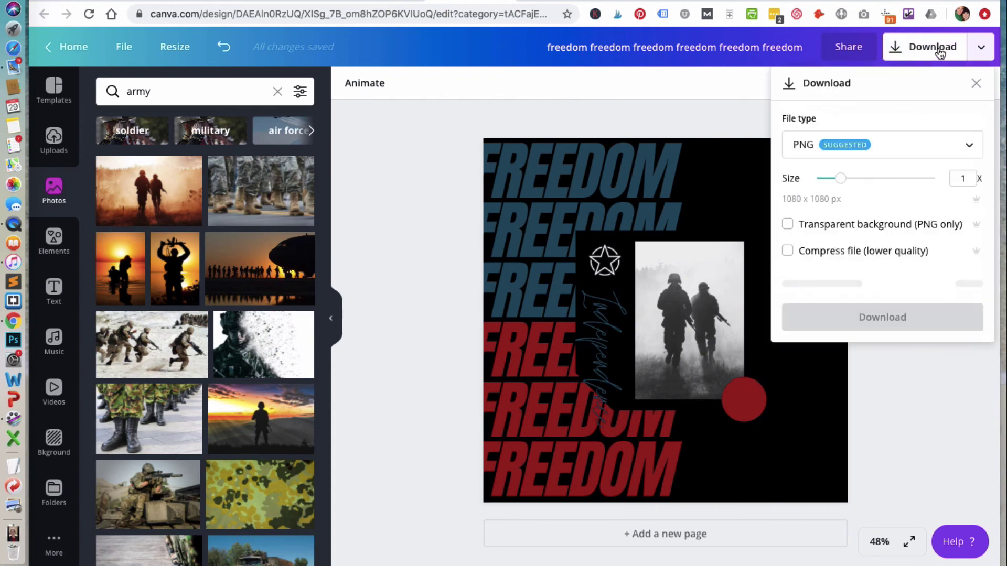
left_click(970, 146)
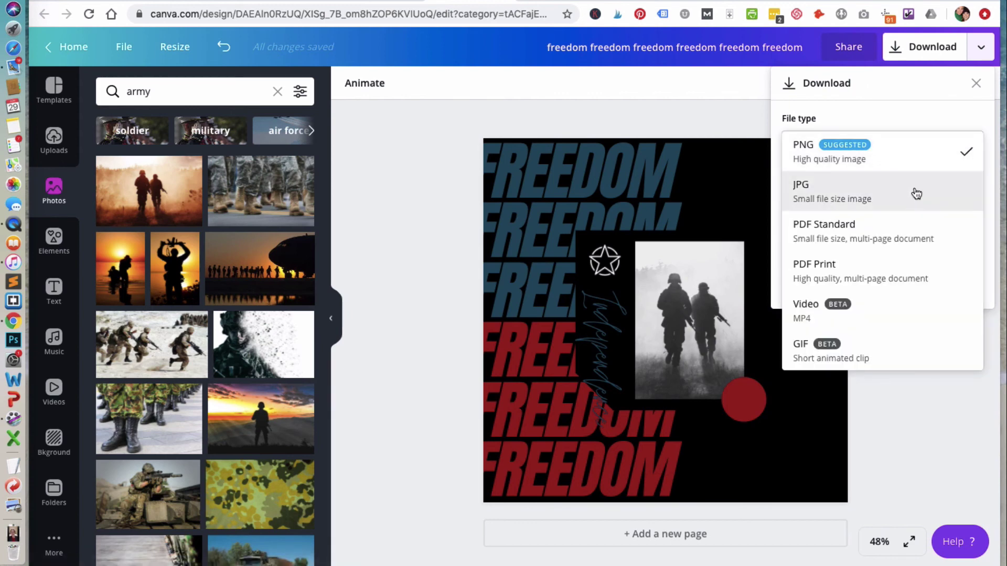
left_click(941, 152)
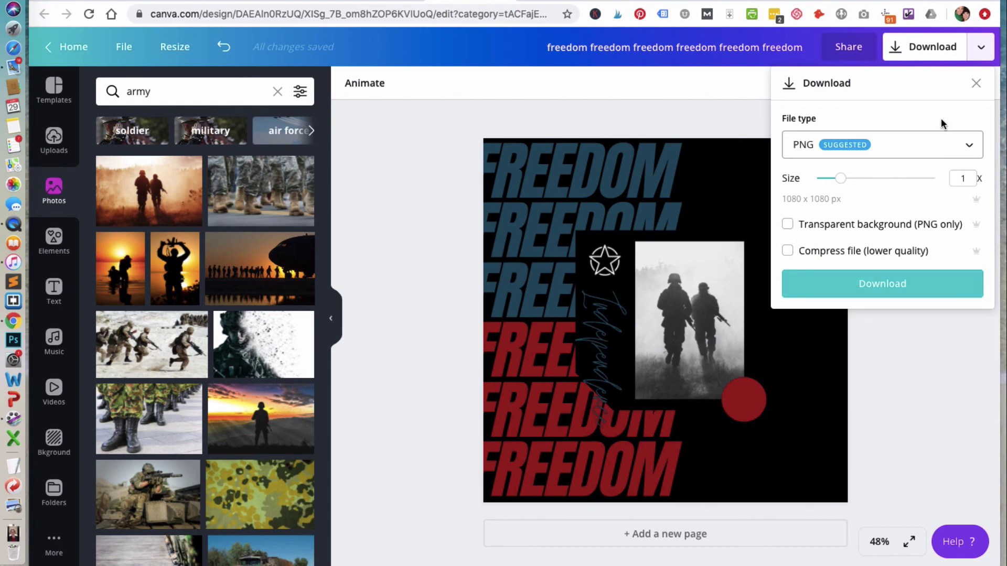
Step: Download the design as PNG and open the resulting instagram-post.png file
left_click(912, 286)
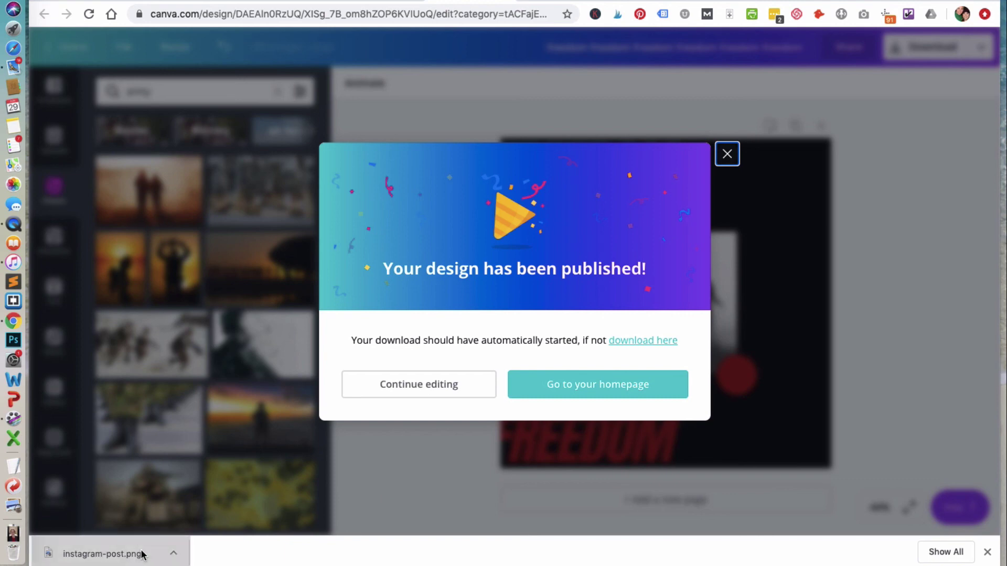
left_click(159, 560)
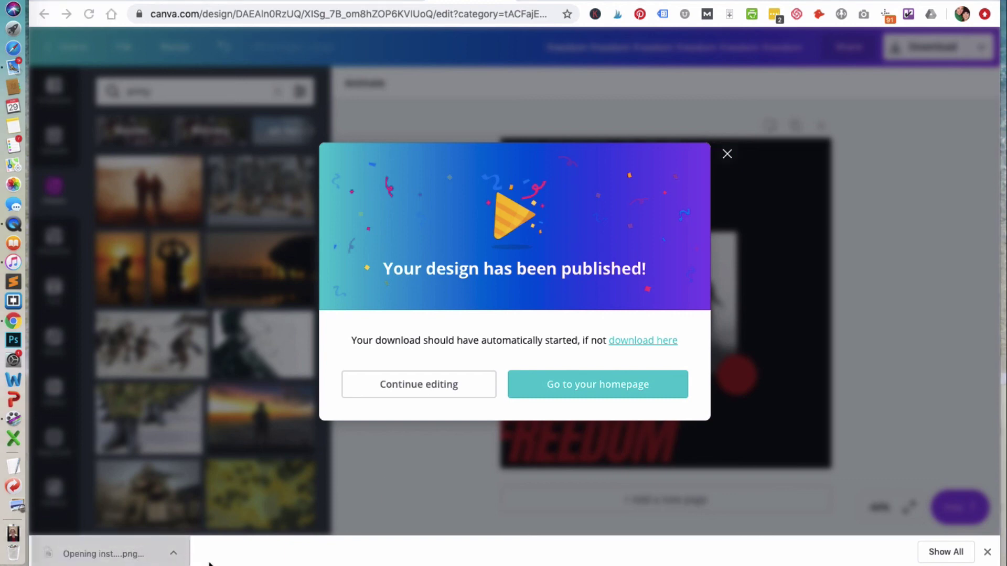